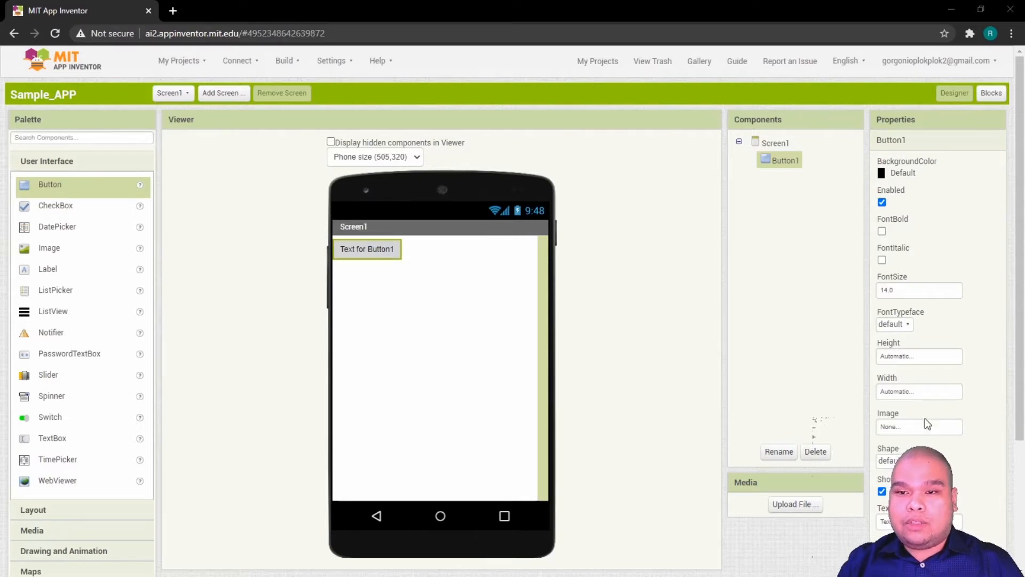
Step: Set Button1's background color to Green and its height to 20 percent
left_click(901, 176)
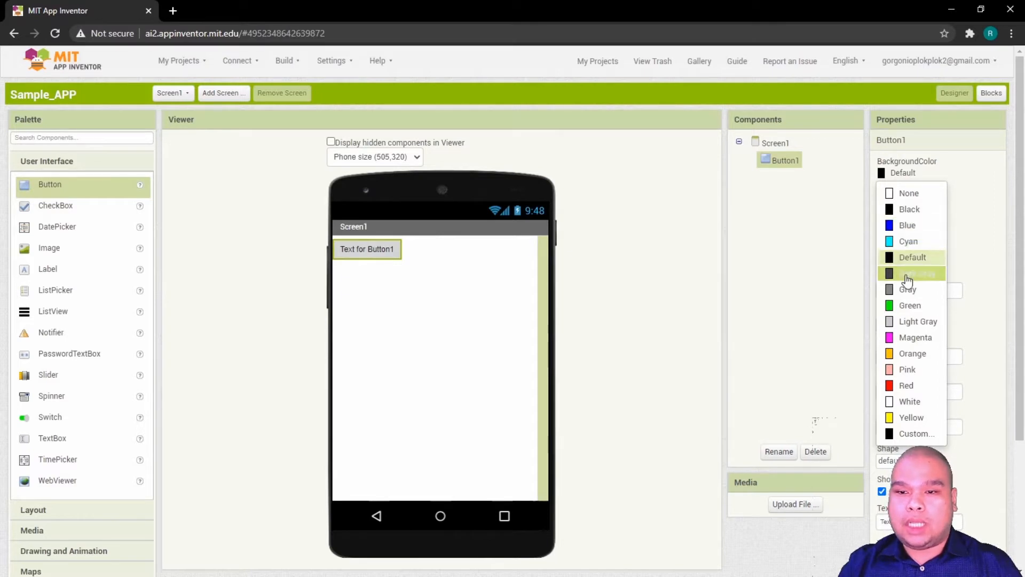
left_click(921, 306)
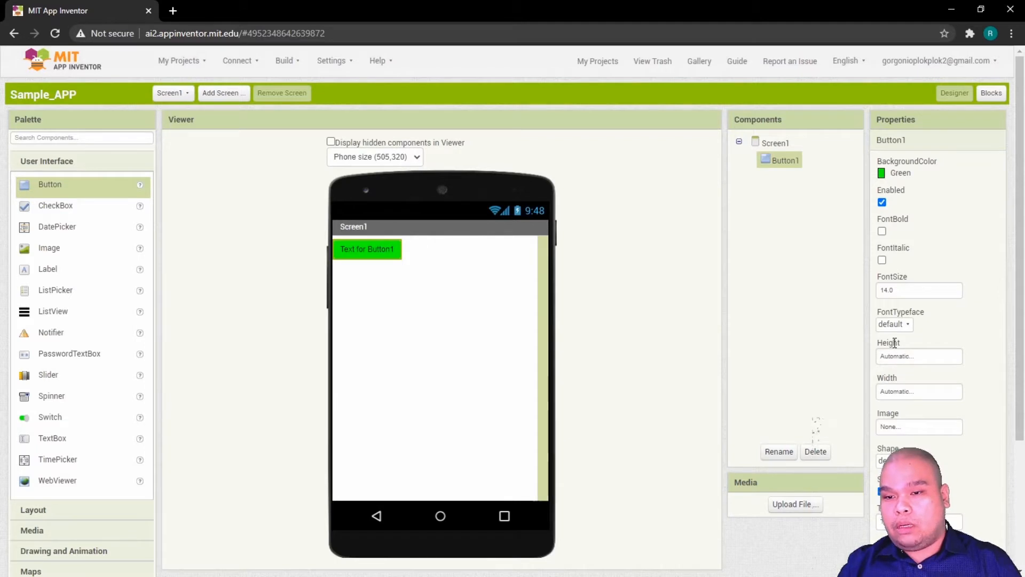
left_click(922, 358)
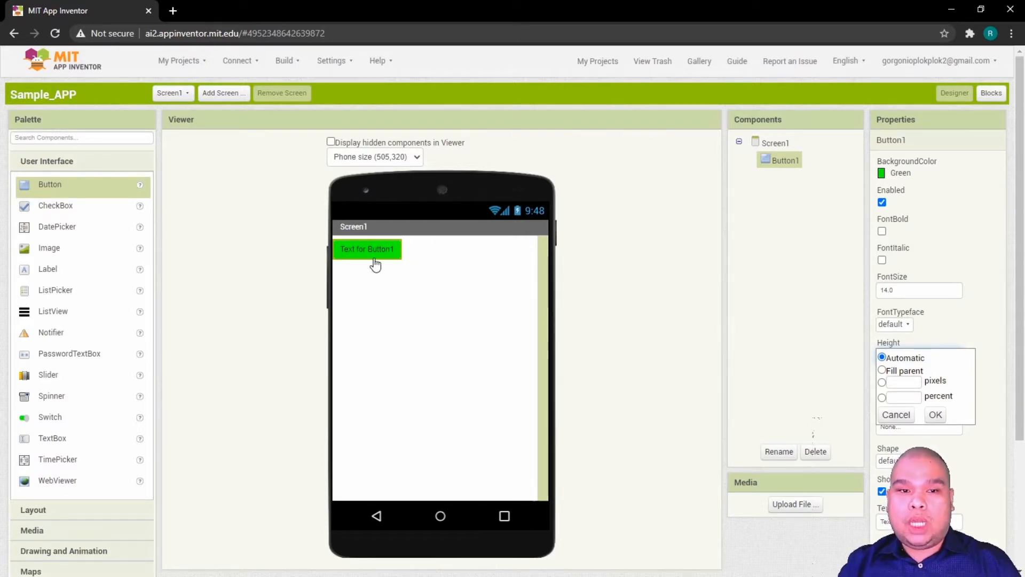
left_click(907, 382)
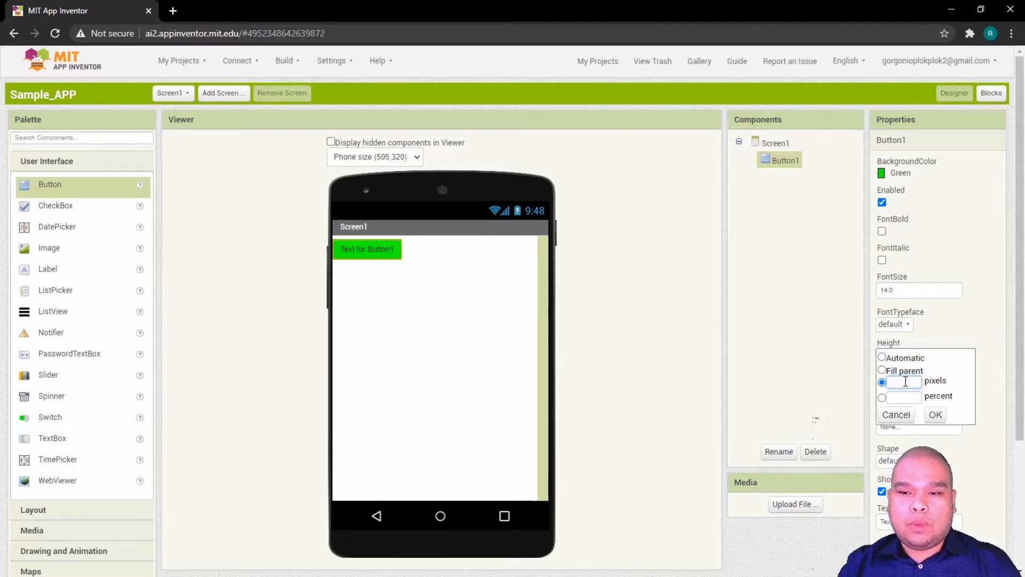
left_click(905, 397)
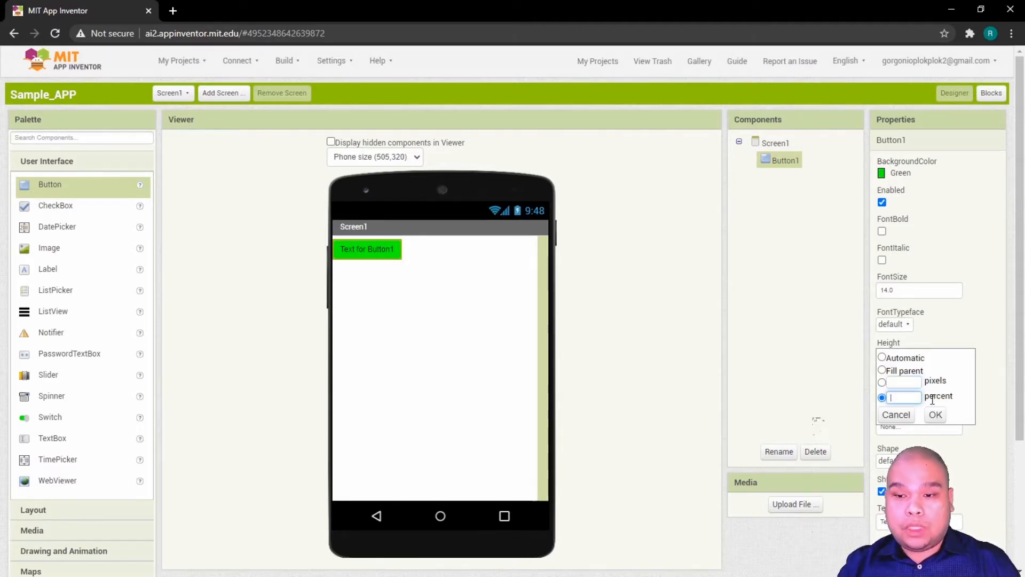
type("2")
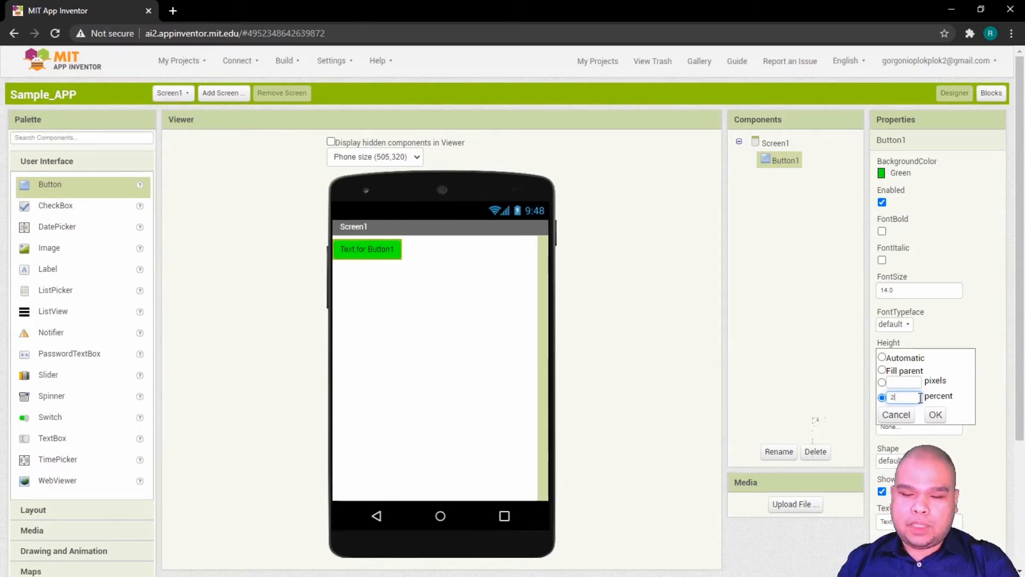
type("0")
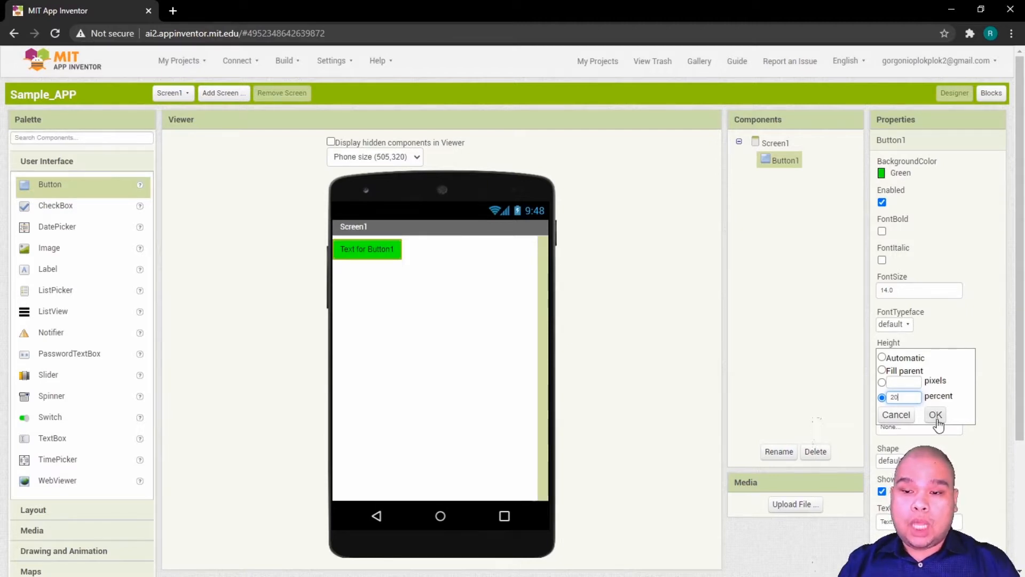
left_click(936, 416)
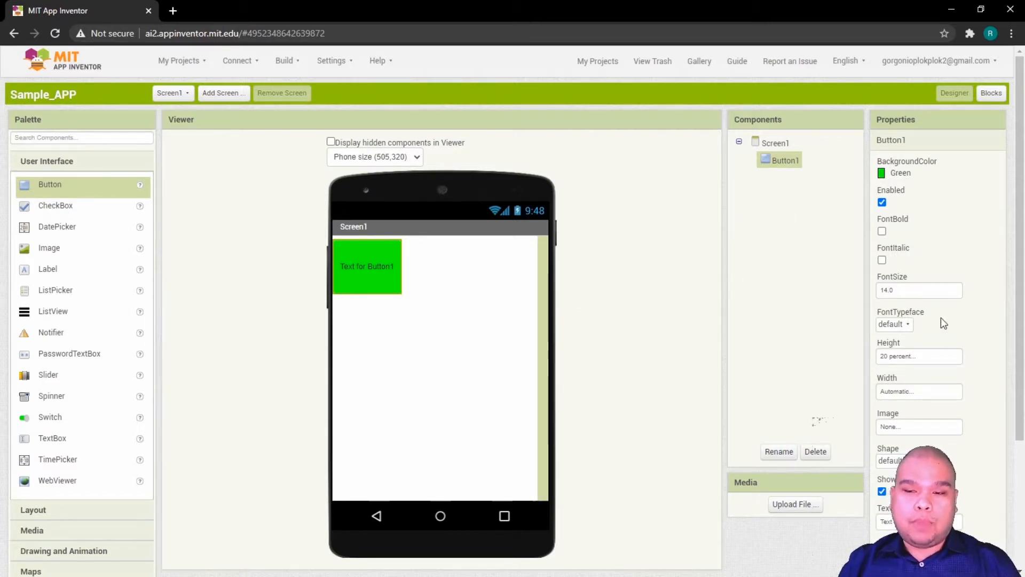
Step: Set the font size of Button1 to 20
scroll(944, 441, "down", 1)
scroll(944, 441, "down", 3)
scroll(947, 418, "up", 3)
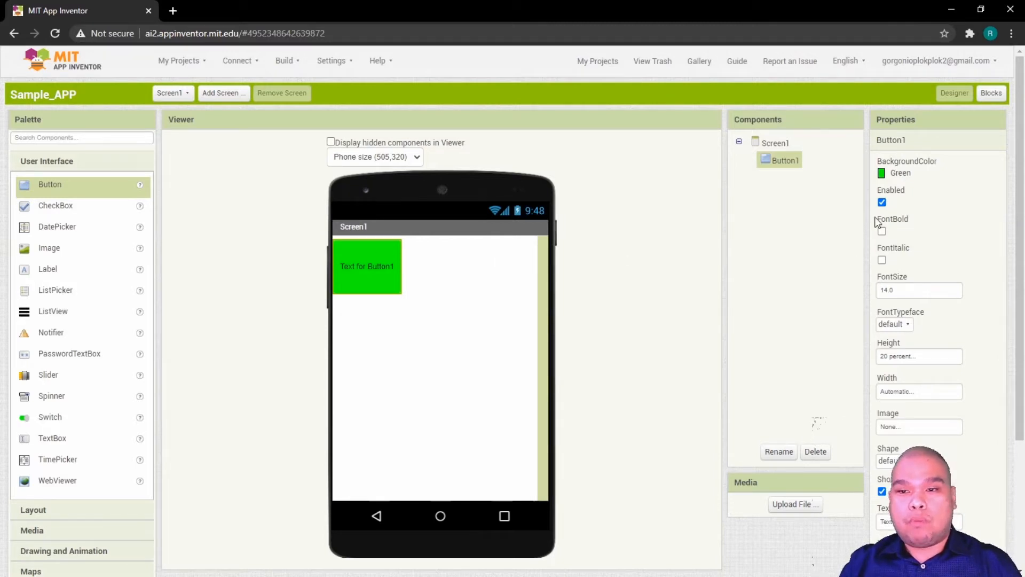
scroll(923, 179, "down", 3)
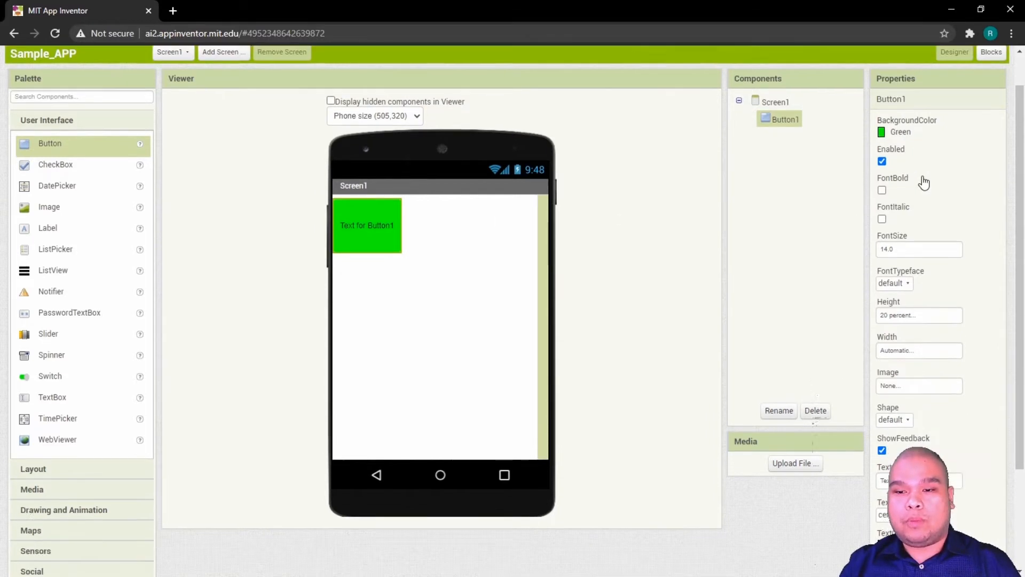
scroll(923, 176, "up", 3)
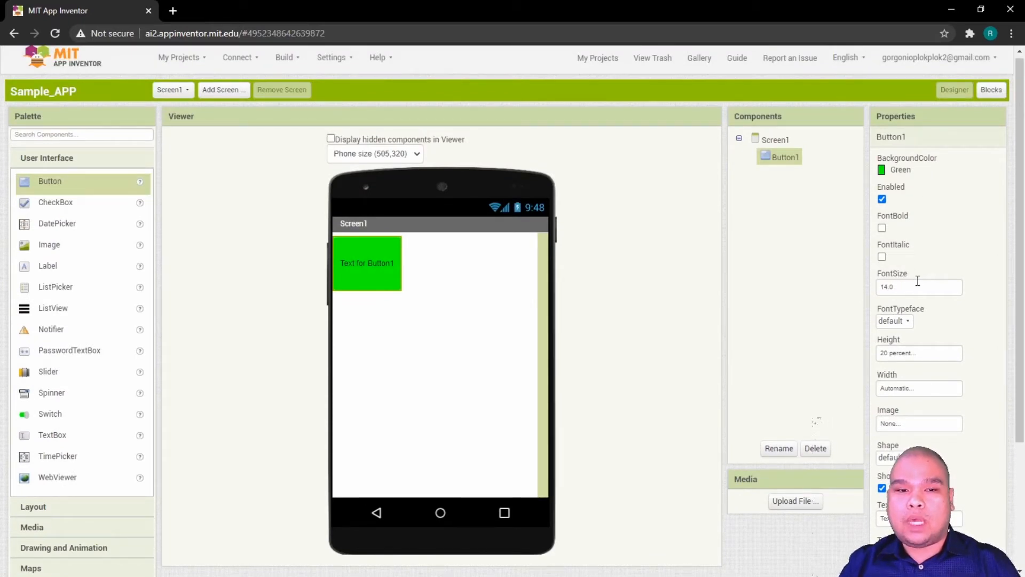
left_click_drag(902, 288, 851, 286)
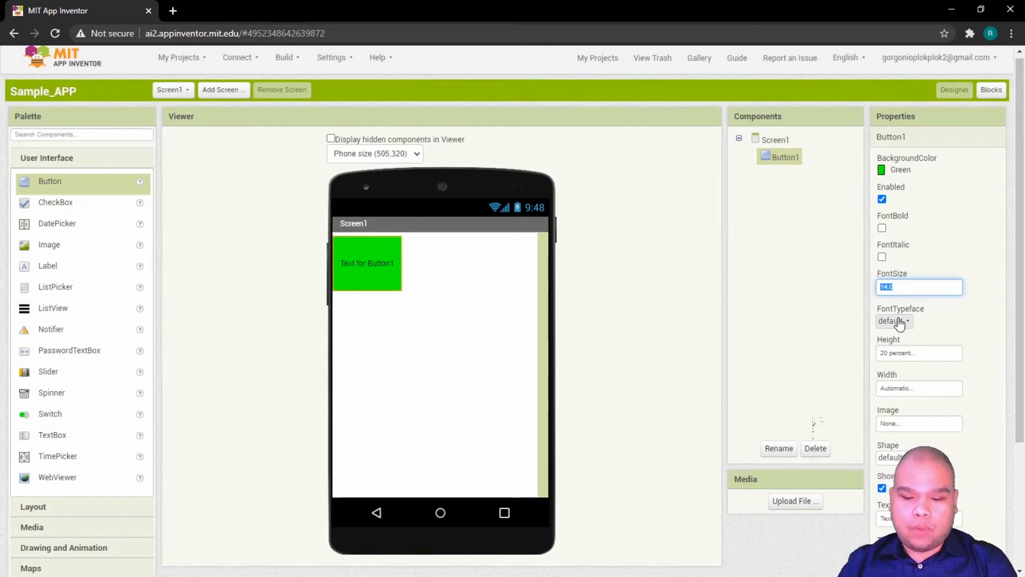
type("20")
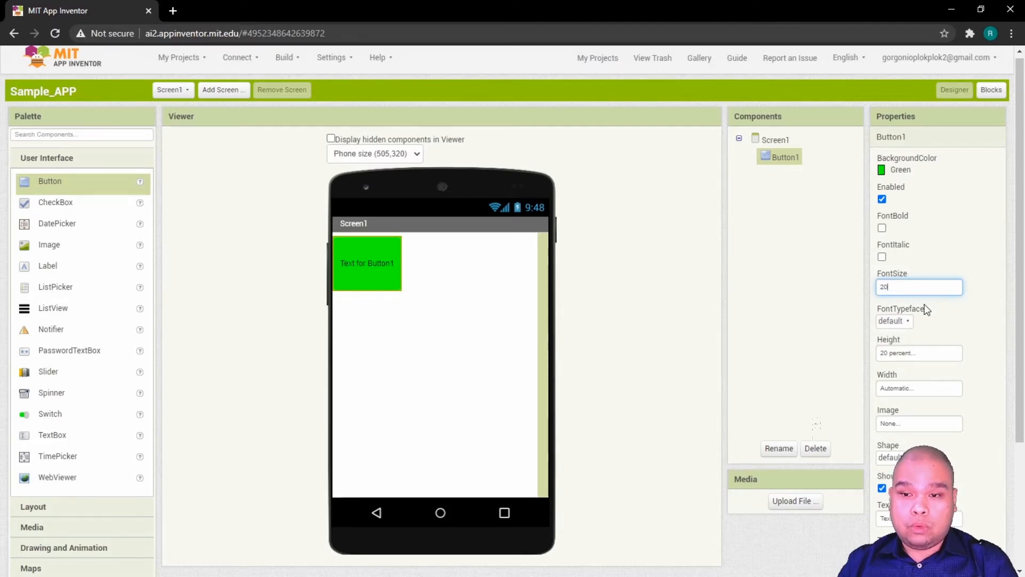
key("Return")
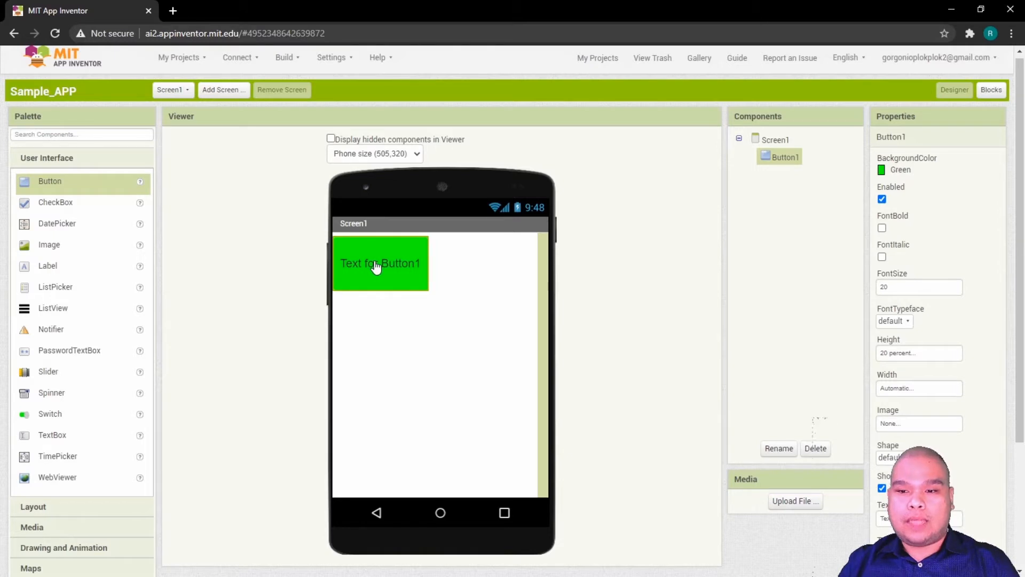
Step: Change the text displayed on Button1 to "CLICK ME"
scroll(954, 388, "down", 3)
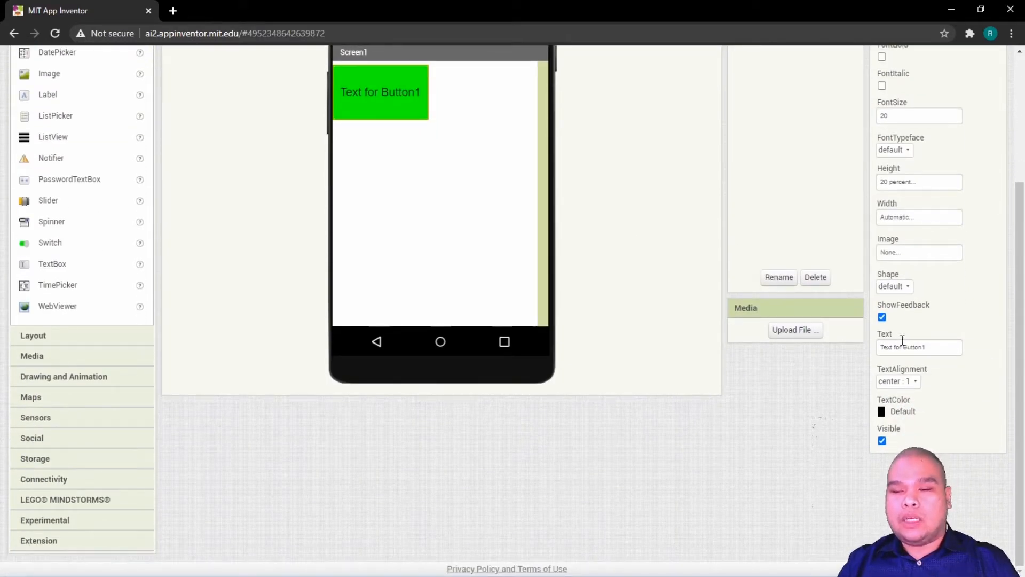
left_click(934, 348)
type("cLICK M")
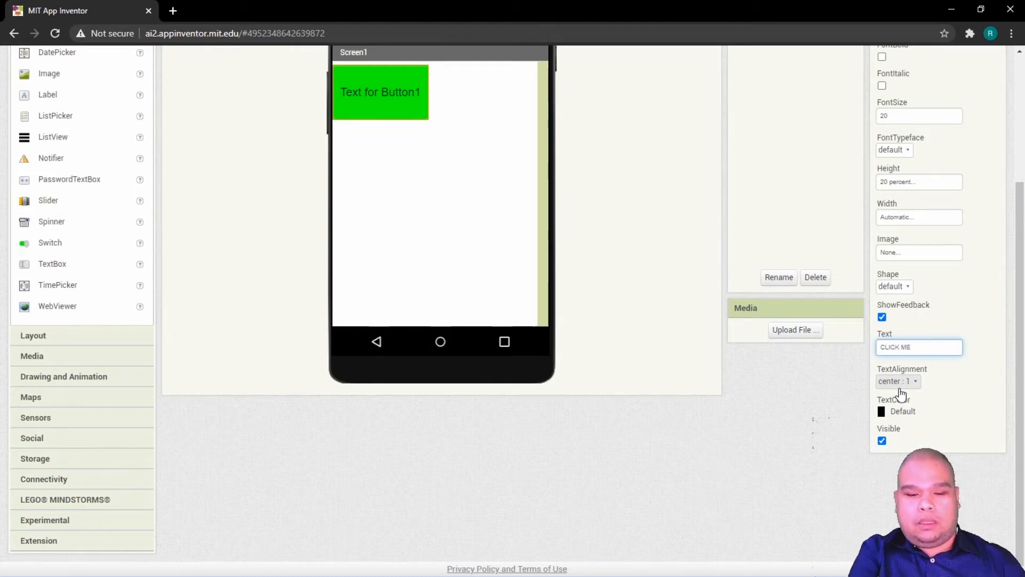
key("Return")
scroll(323, 270, "up", 4)
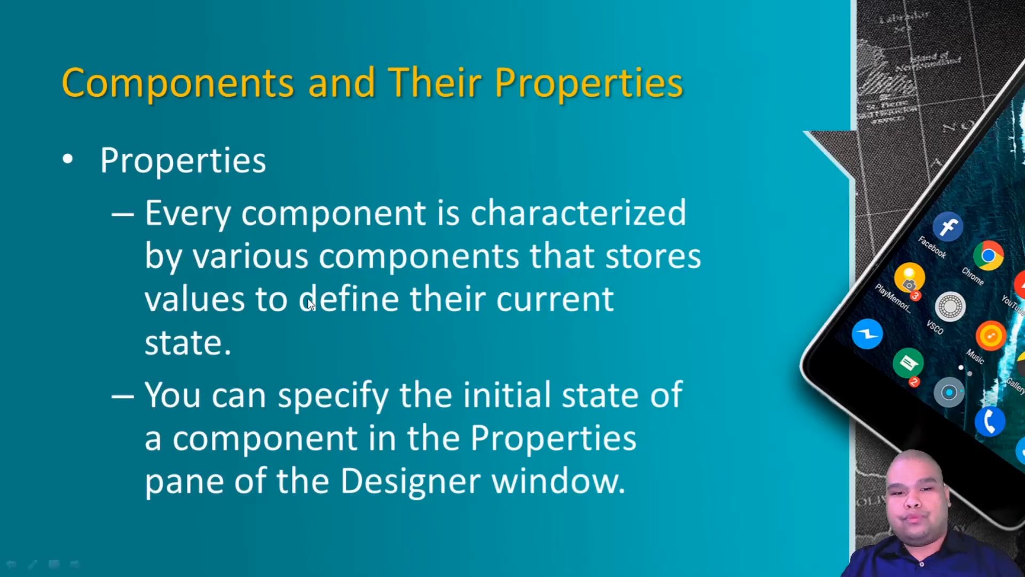
left_click(368, 320)
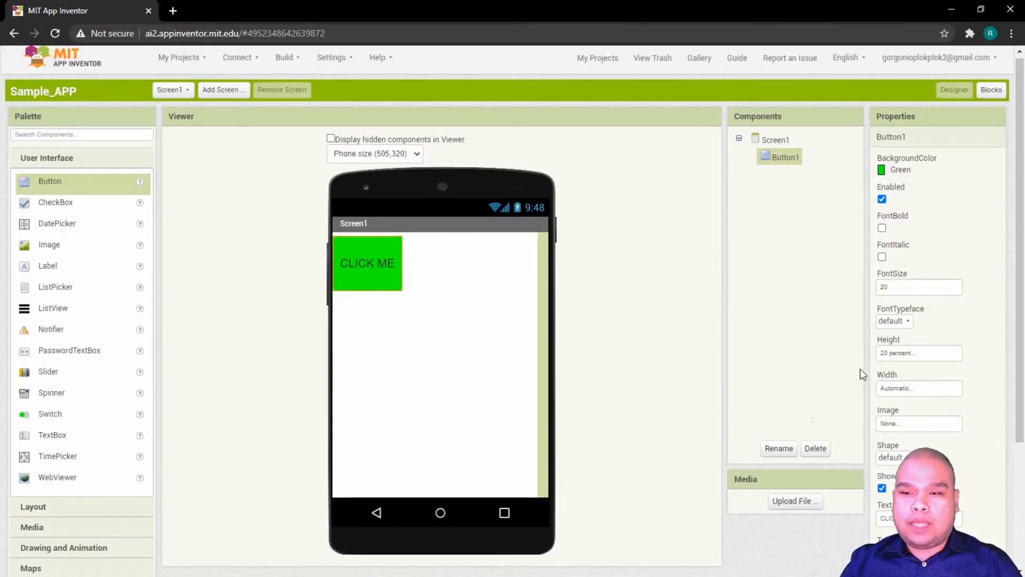
Step: Switch to the Blocks editor and examine the event and property blocks available for Button1
left_click(992, 94)
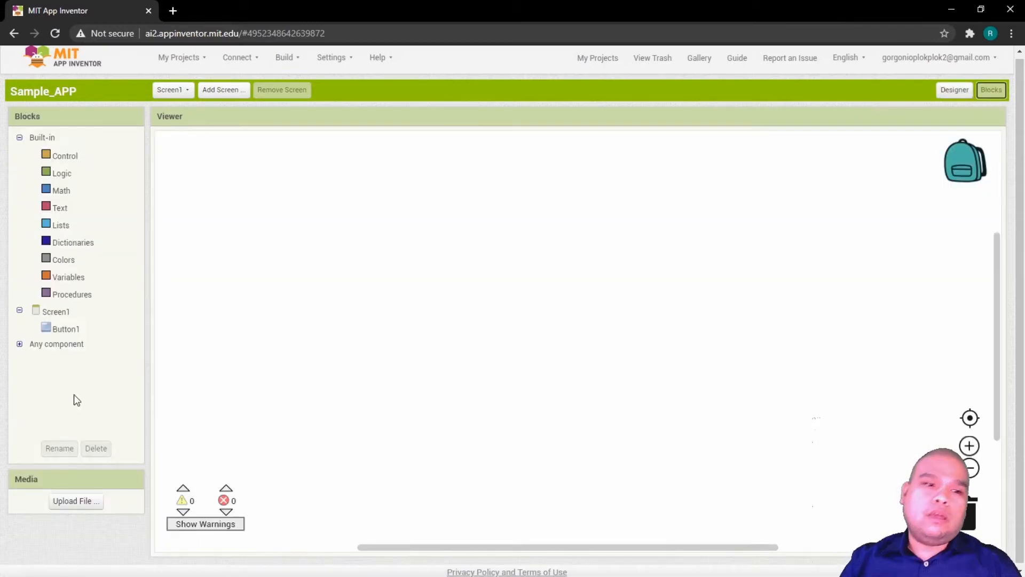
left_click(76, 331)
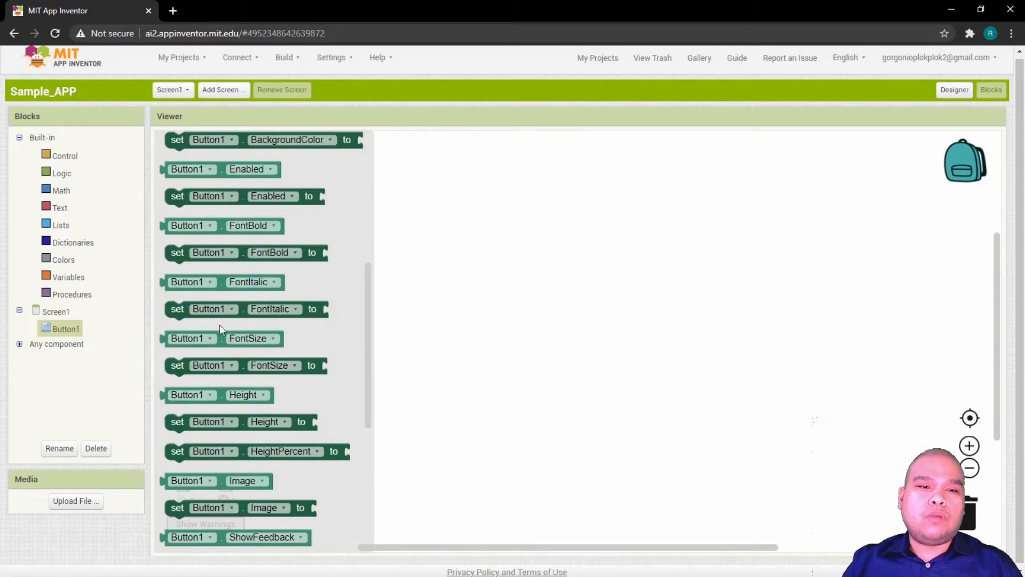
scroll(299, 331, "down", 6)
scroll(303, 329, "up", 10)
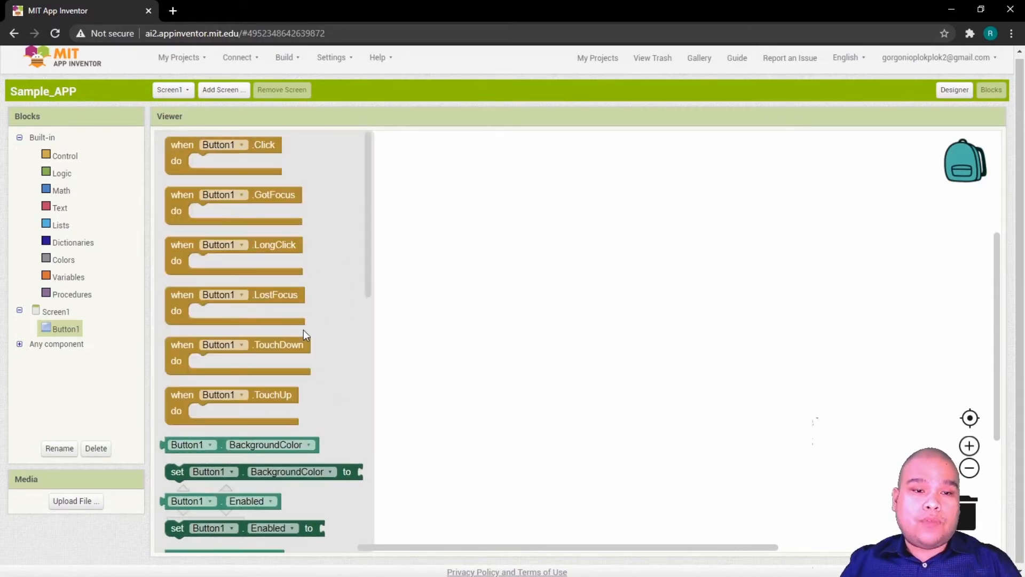
scroll(304, 330, "down", 5)
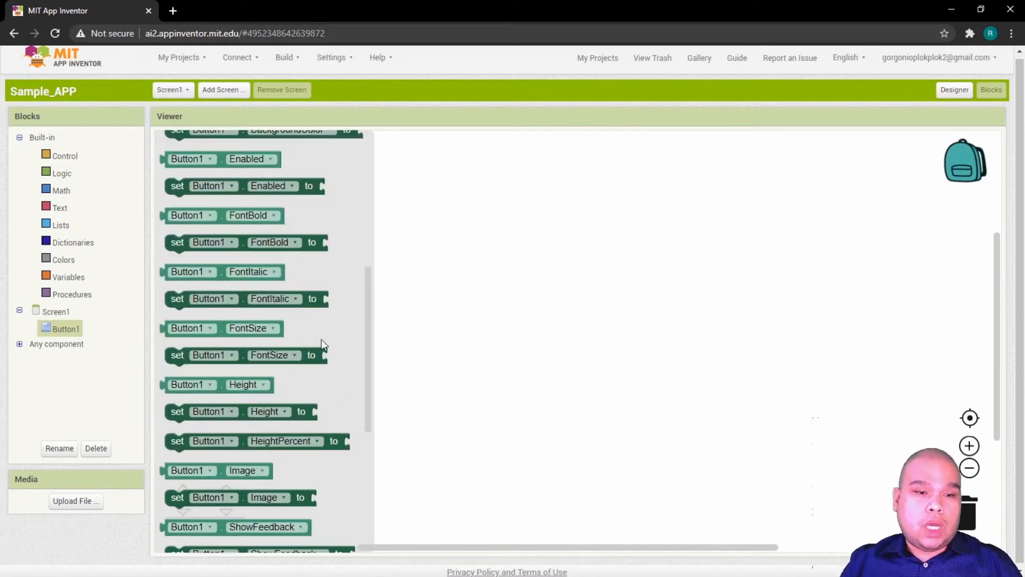
left_click(245, 273)
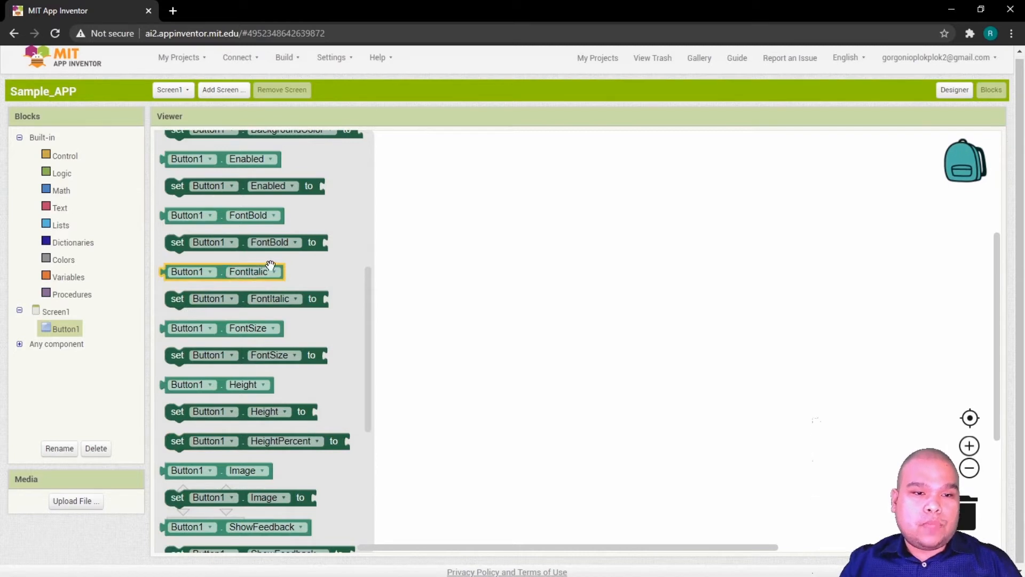
scroll(281, 266, "down", 4)
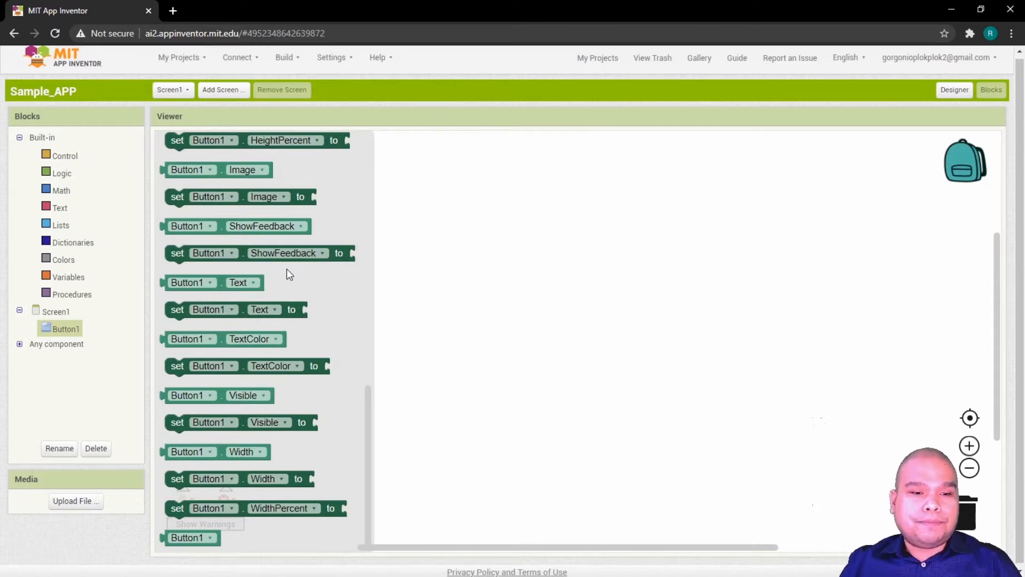
left_click(288, 481)
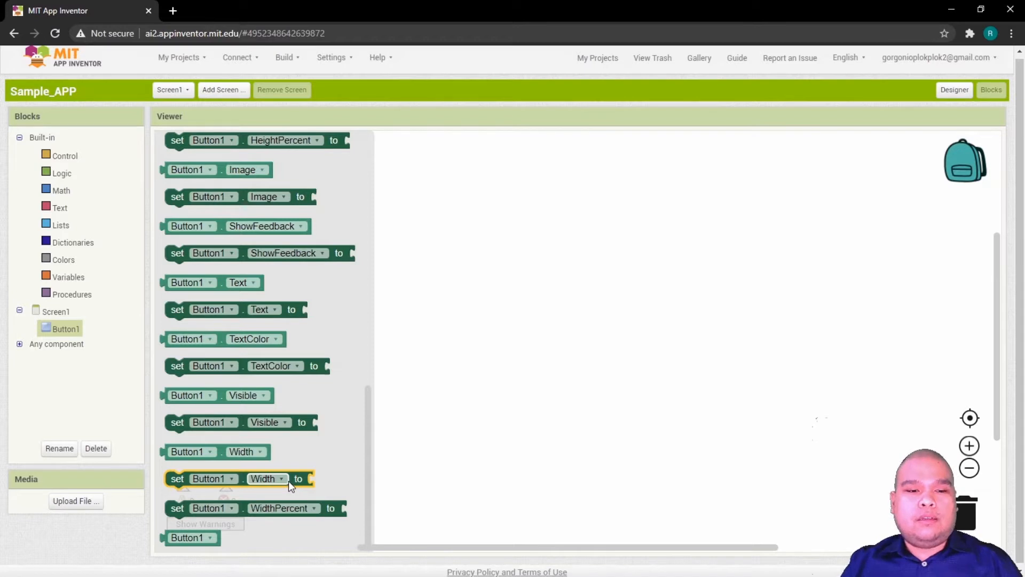
left_click(245, 510)
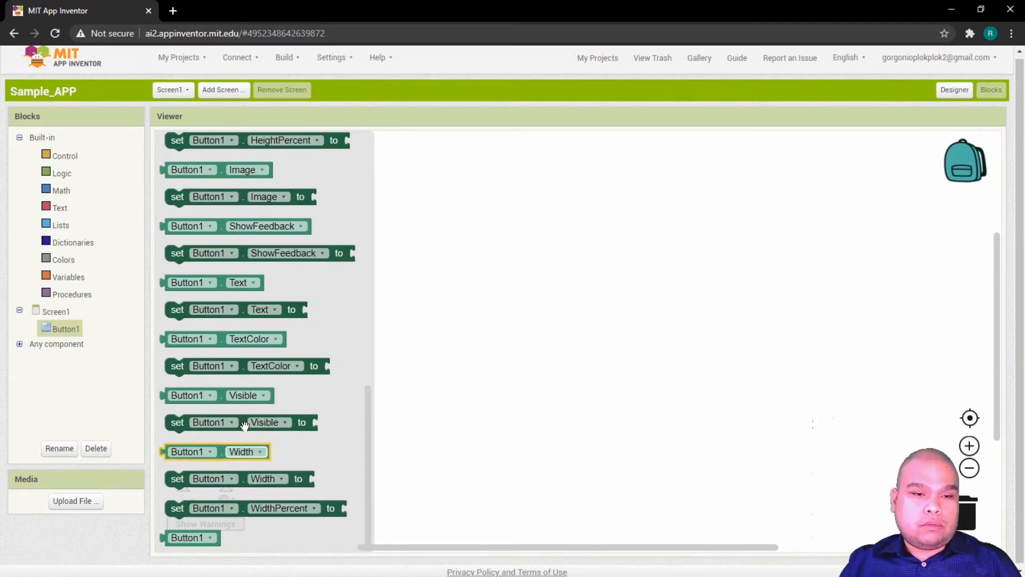
scroll(234, 423, "up", 10)
scroll(233, 423, "down", 10)
scroll(239, 421, "up", 10)
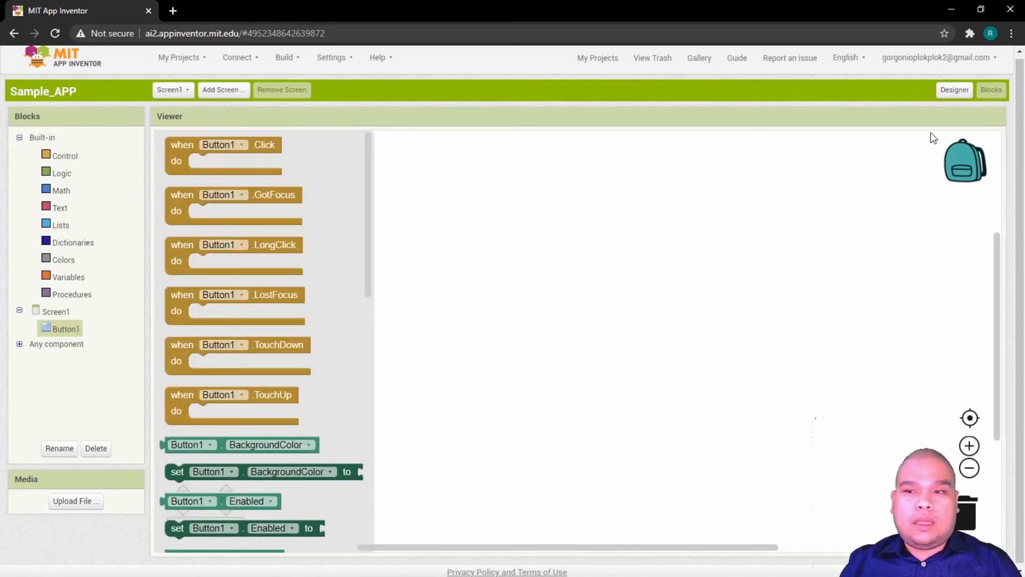
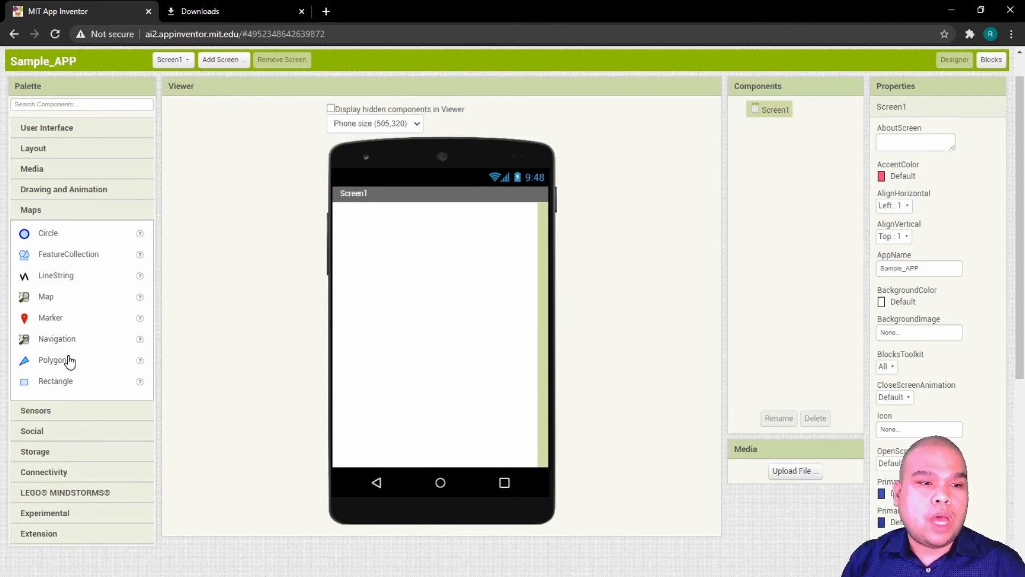
Step: Add a VerticalScrollArrangement from the Layout components to the empty Screen1
left_click(50, 151)
scroll(50, 151, "down", 2)
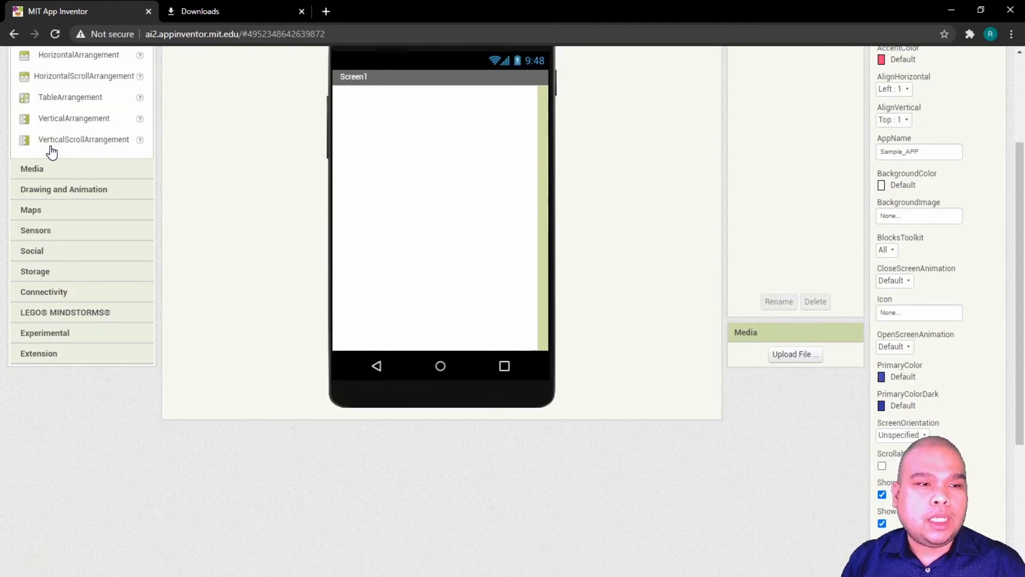
scroll(96, 179, "up", 2)
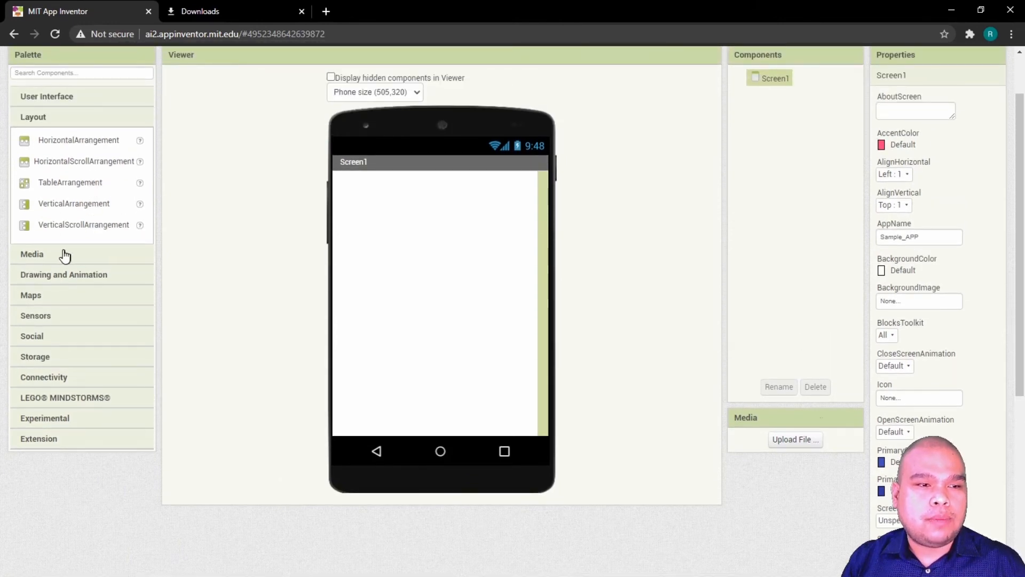
left_click_drag(49, 227, 375, 206)
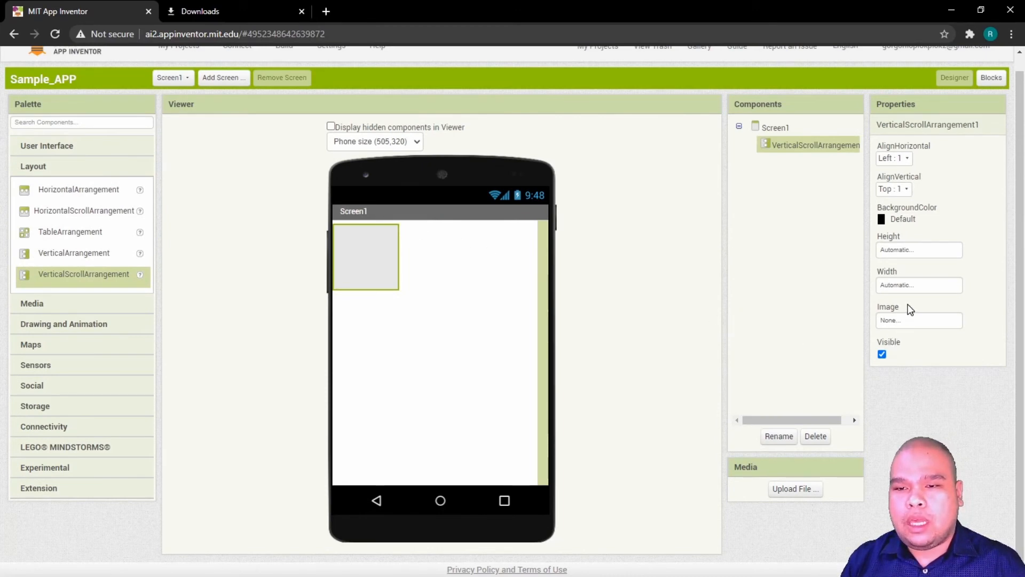
Step: Set the height of the VerticalScrollArrangement to 70 percent
left_click(919, 289)
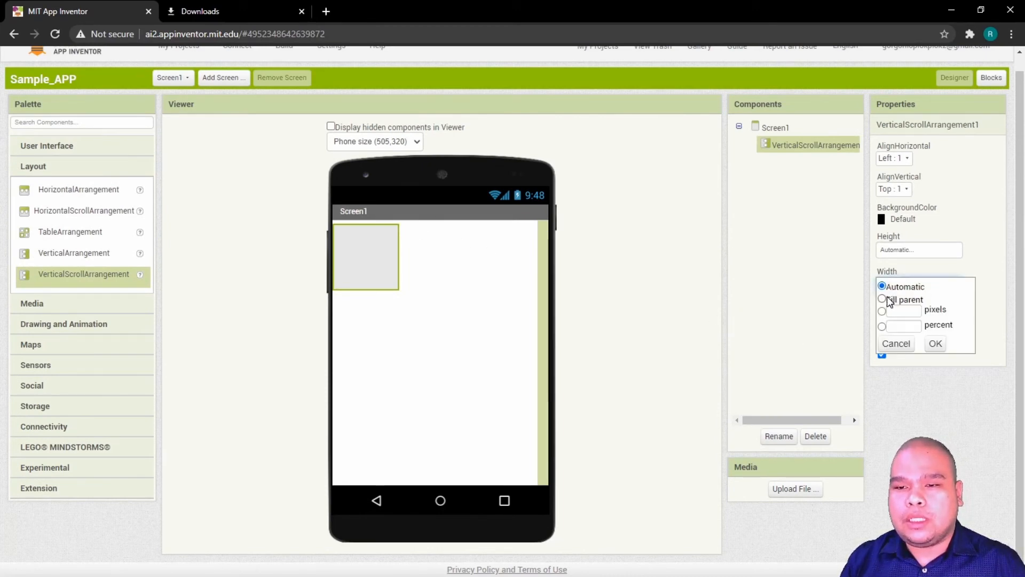
left_click(928, 250)
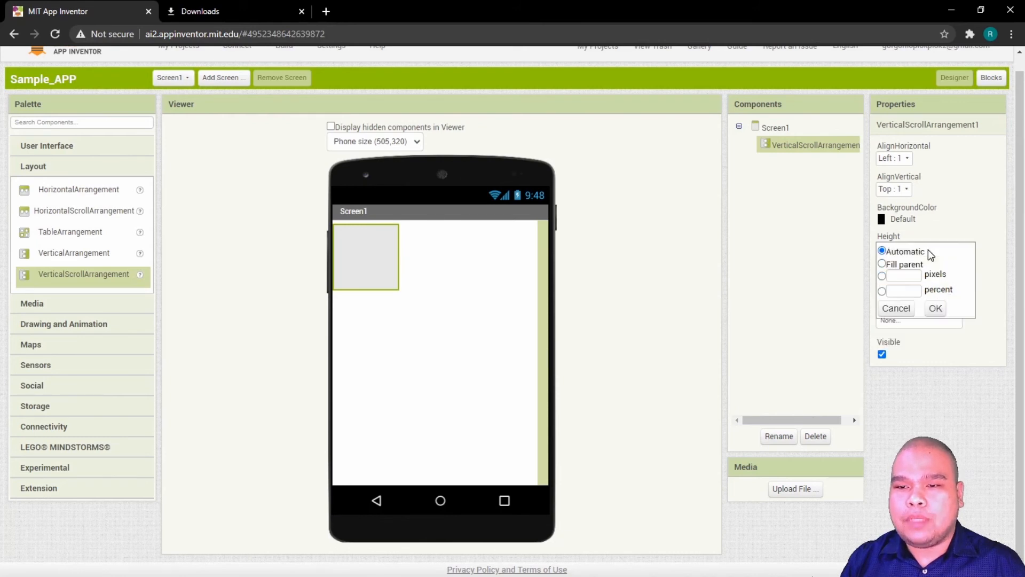
left_click(902, 289)
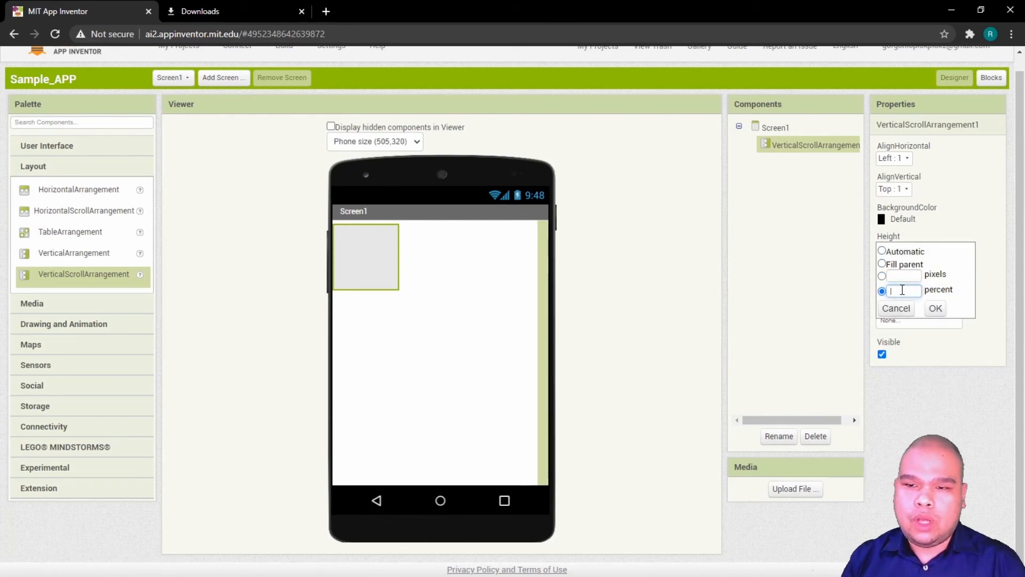
type("70")
left_click(936, 308)
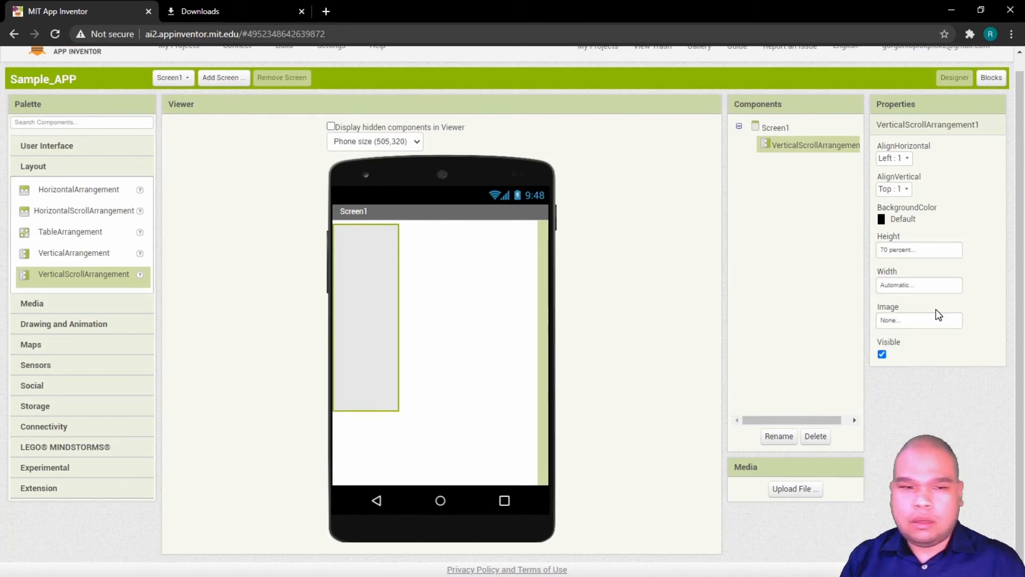
Step: Set the width of the VerticalScrollArrangement to Fill parent
left_click(912, 283)
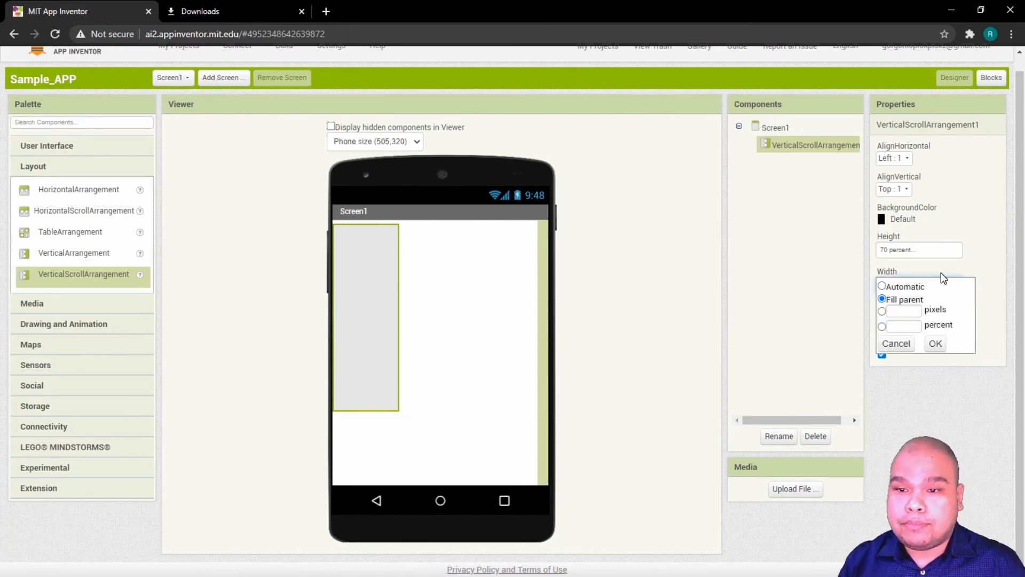
left_click(940, 274)
left_click(912, 286)
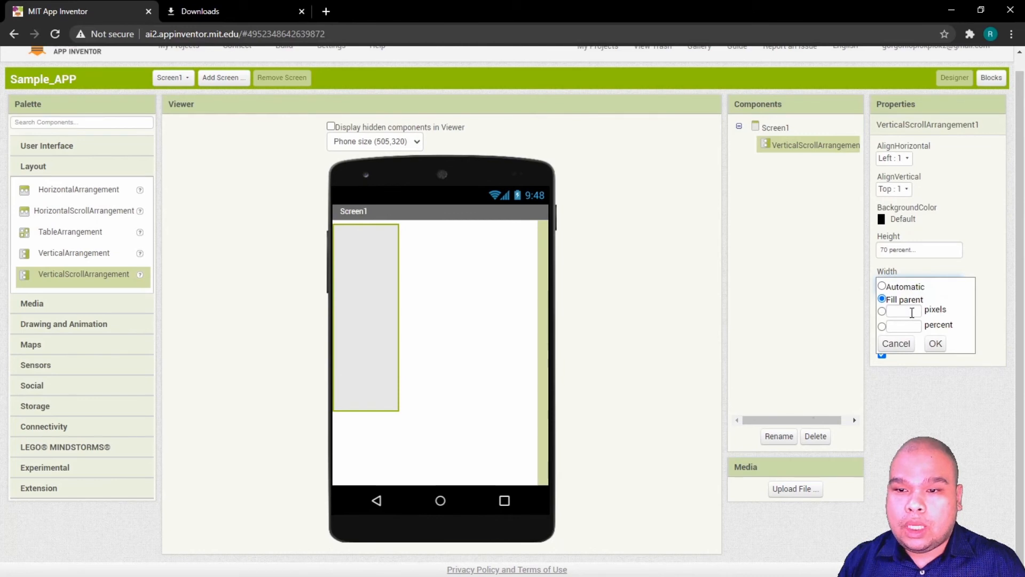
left_click(936, 344)
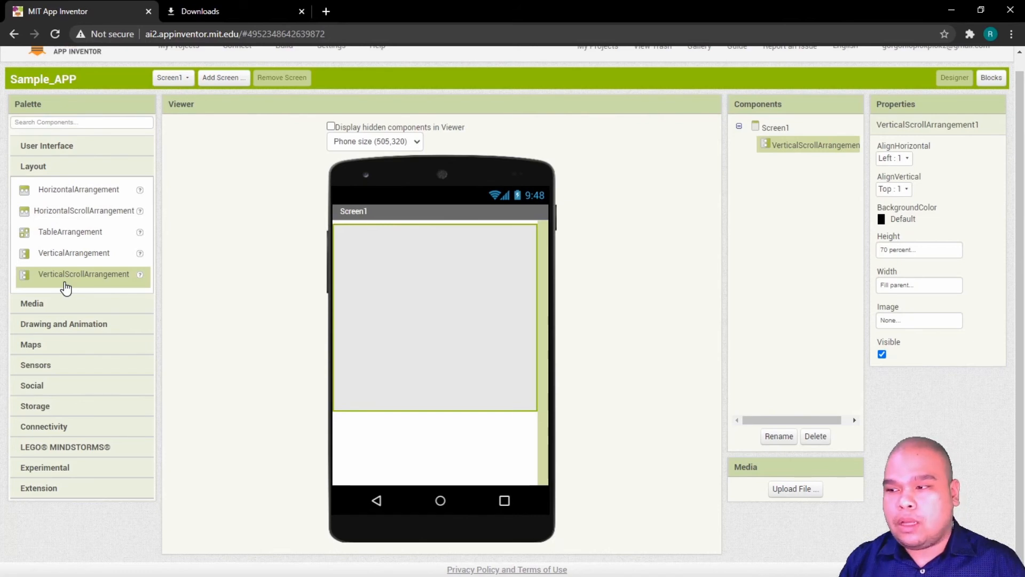
Step: Add a Map from the Maps components inside the VerticalScrollArrangement
left_click(33, 346)
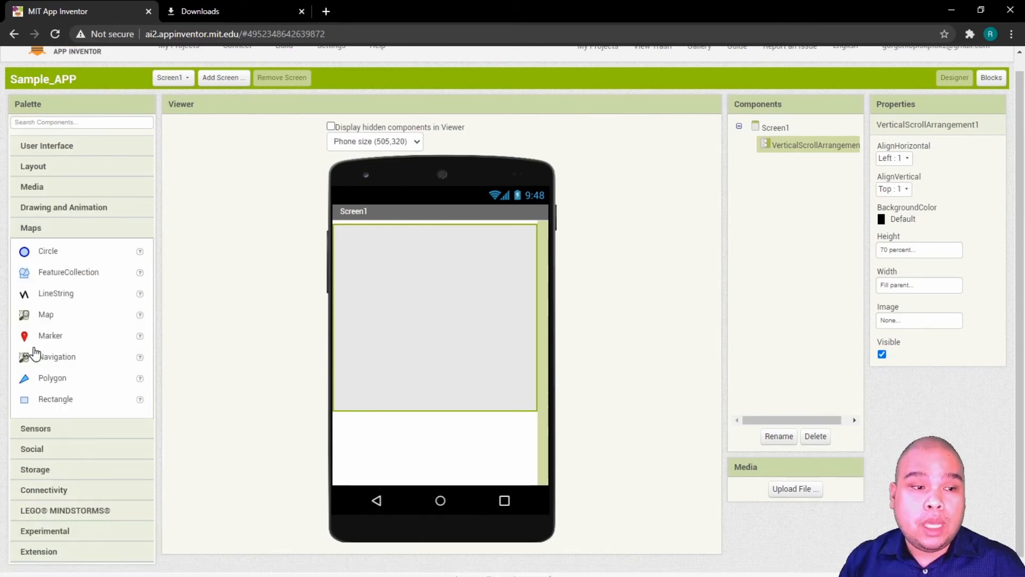
left_click(44, 318)
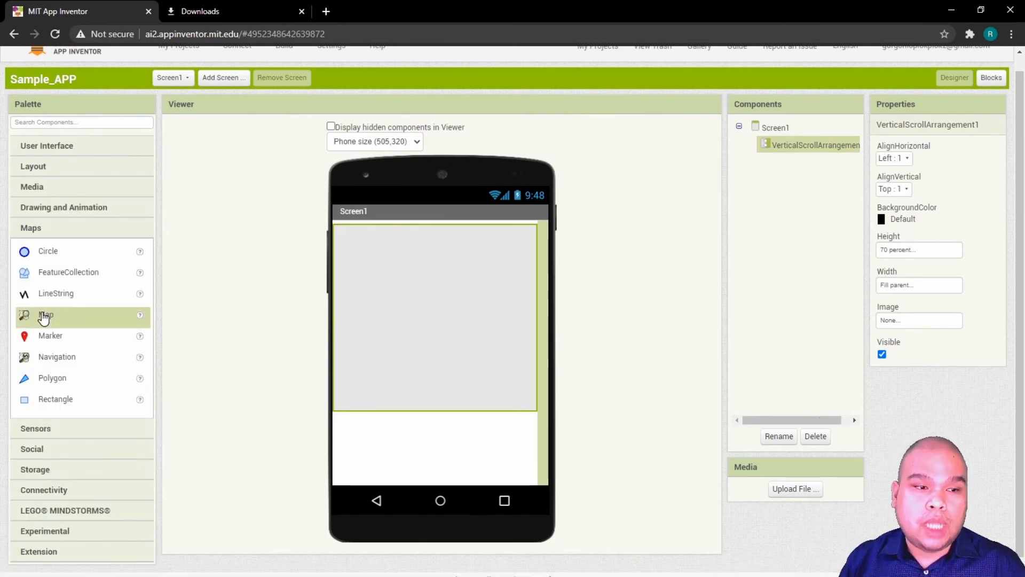
left_click_drag(44, 318, 413, 282)
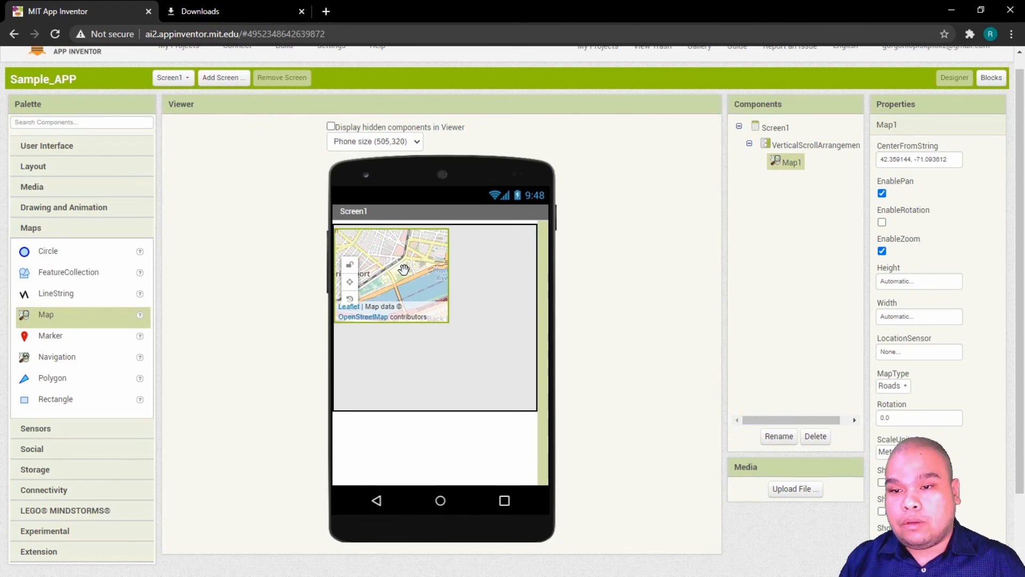
Step: Set both the height and the width of Map1 to Fill parent
left_click(918, 283)
left_click(882, 296)
left_click(936, 339)
left_click(911, 317)
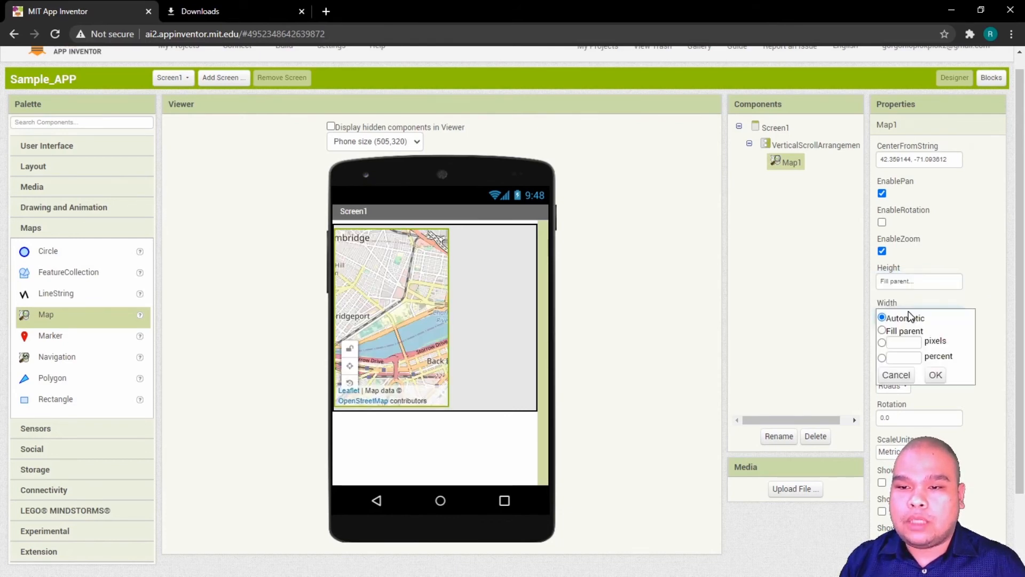
left_click(882, 330)
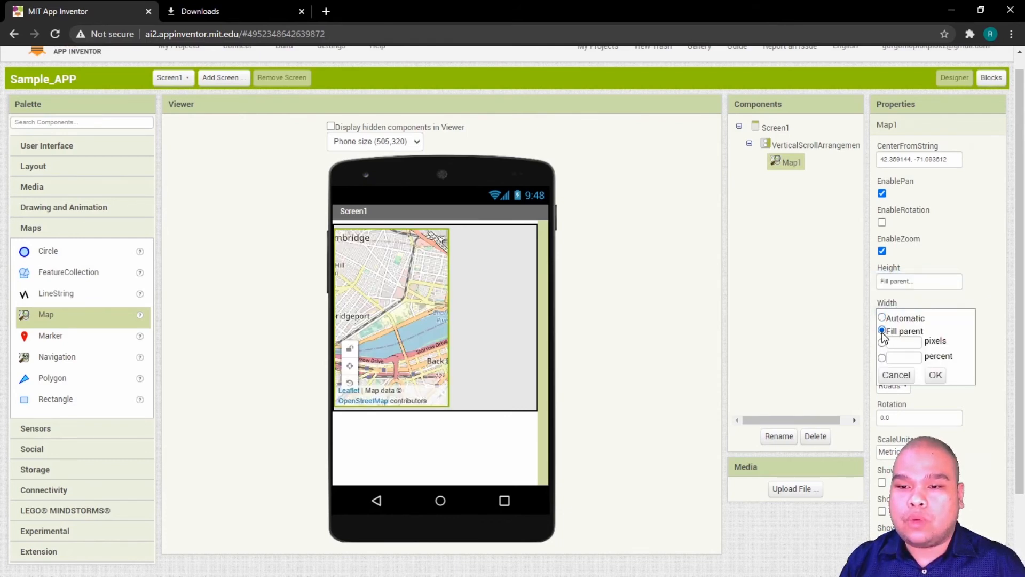
left_click(936, 375)
left_click_drag(435, 309, 458, 268)
left_click_drag(487, 327, 492, 355)
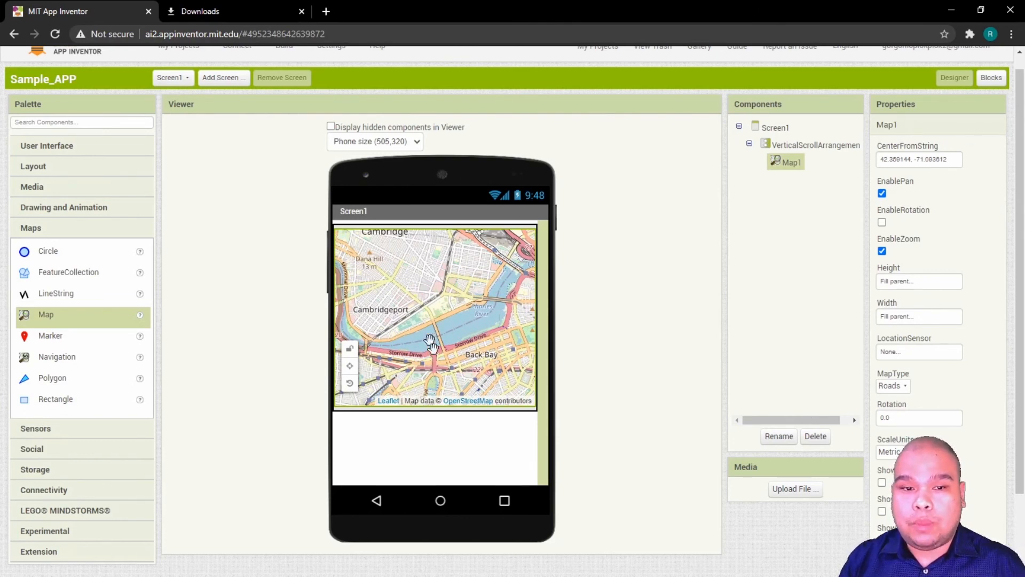
mouse_move(468, 318)
left_mouse_down()
mouse_move(439, 344)
mouse_move(465, 320)
left_mouse_up()
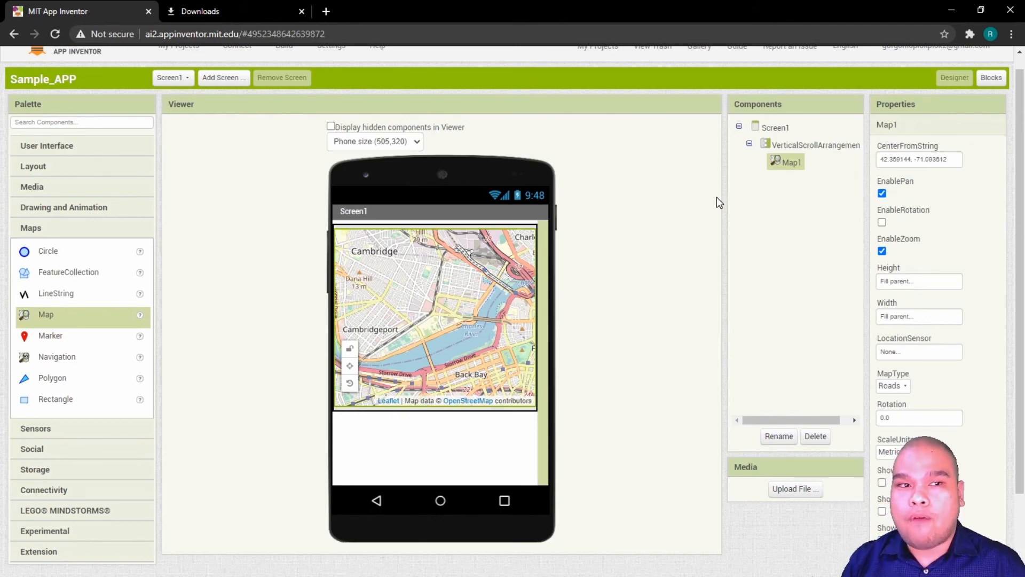
Step: Switch to the Downloads browser tab and open google.com in it
left_click(299, 12)
left_click(320, 30)
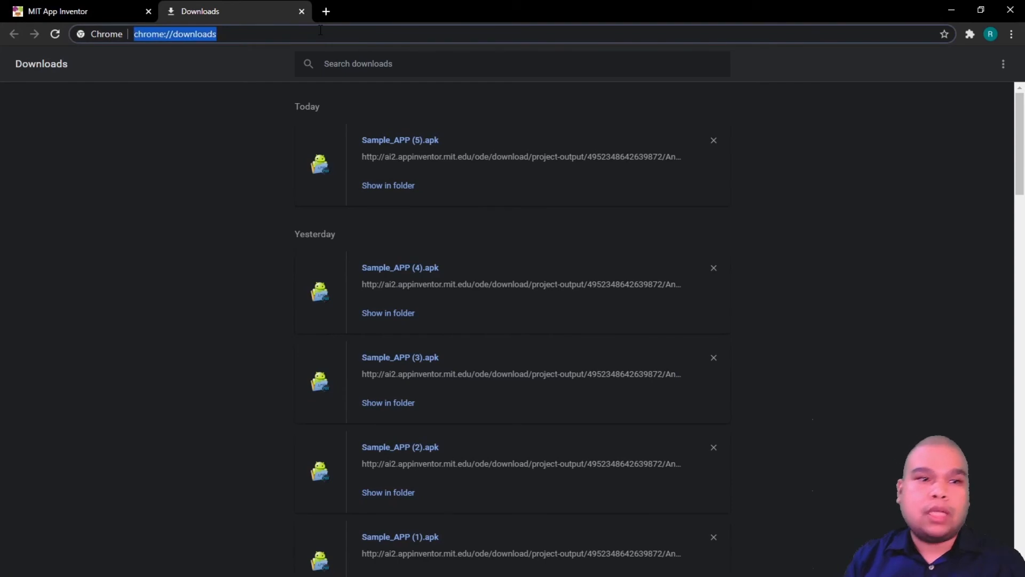
type("google")
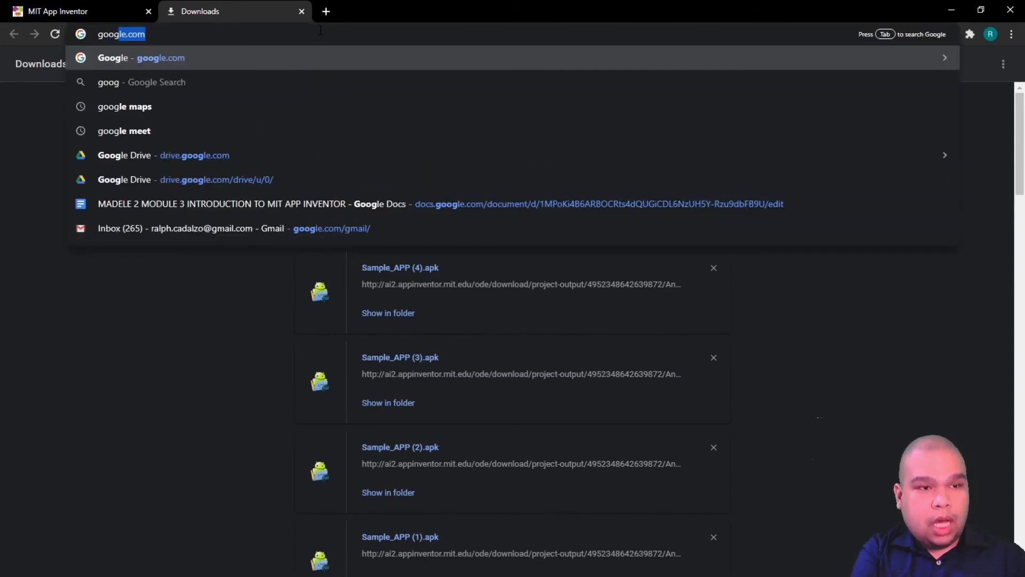
key("Return")
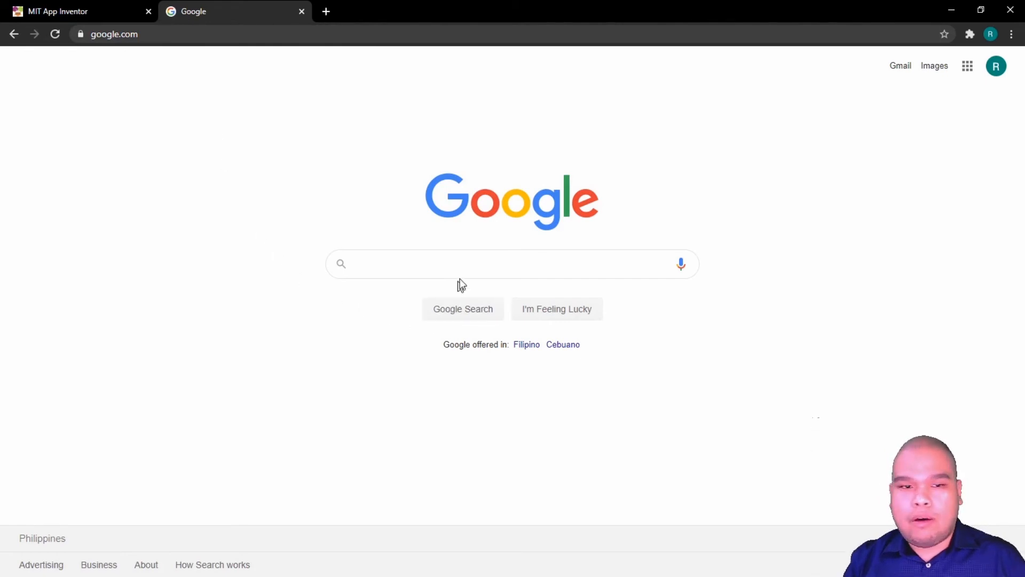
Step: Search Google for "malabacat city longitude and latitude"
left_click(466, 263)
type("malabaca")
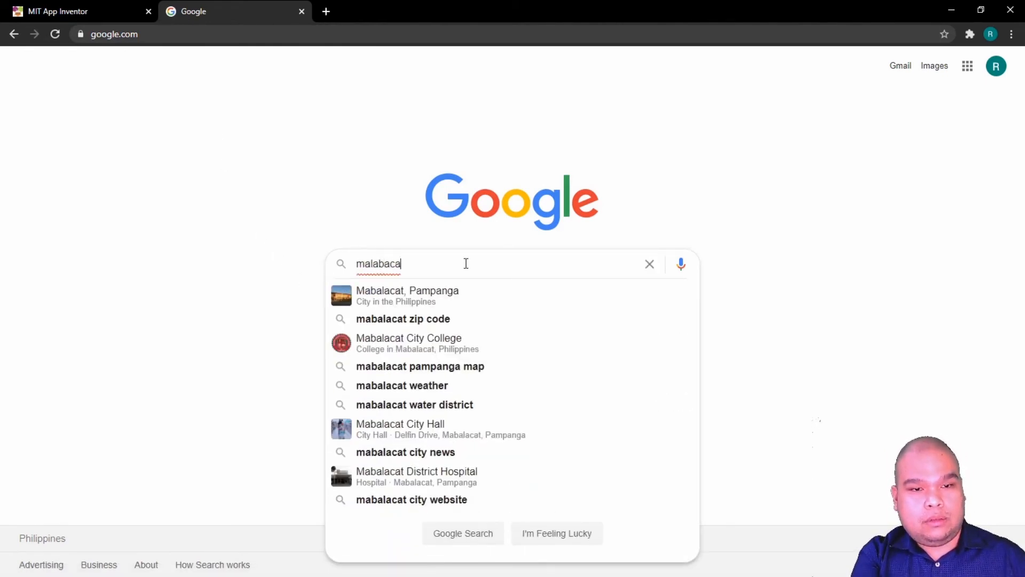
type("t cit")
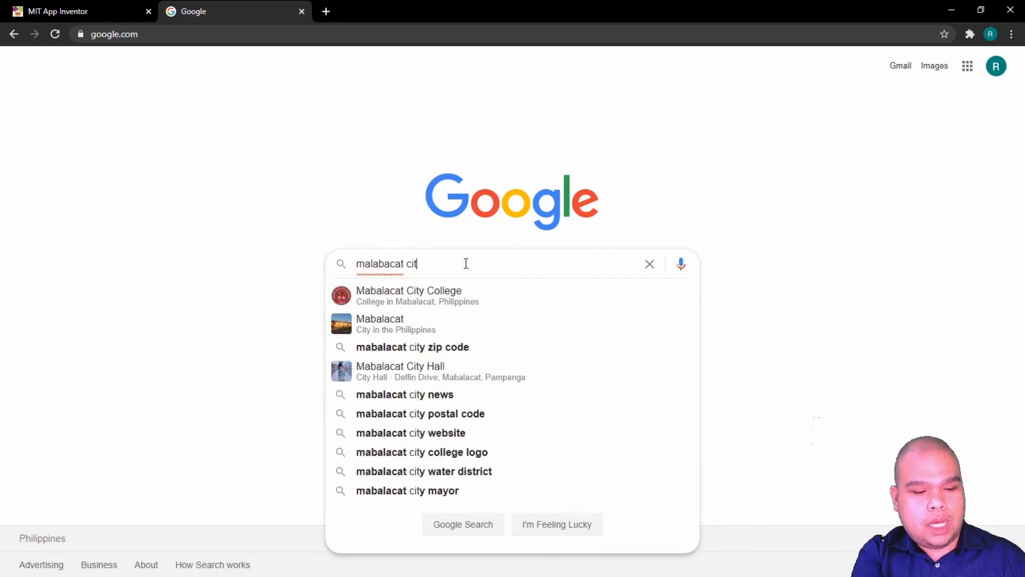
type("y lo")
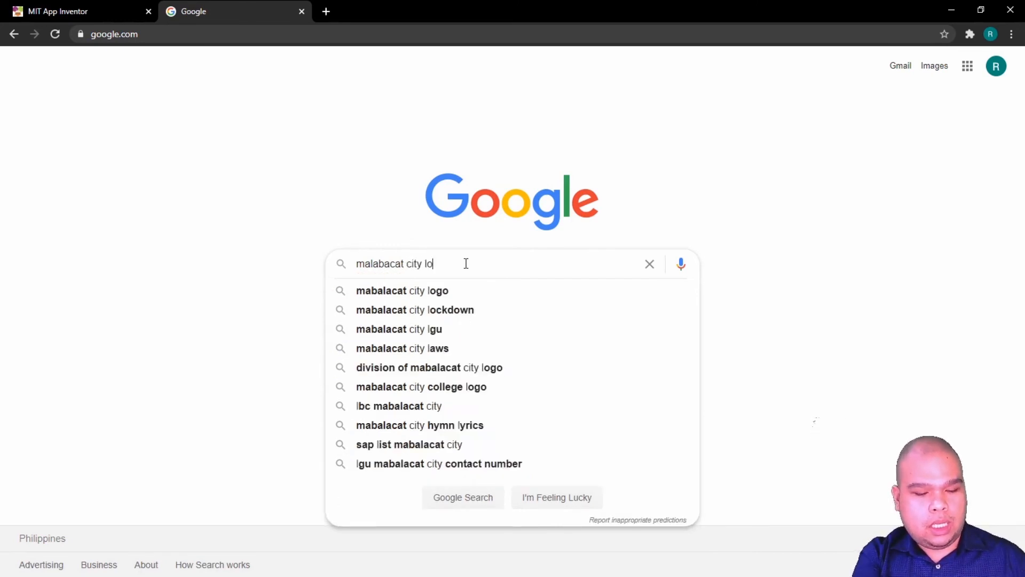
type("ngiti")
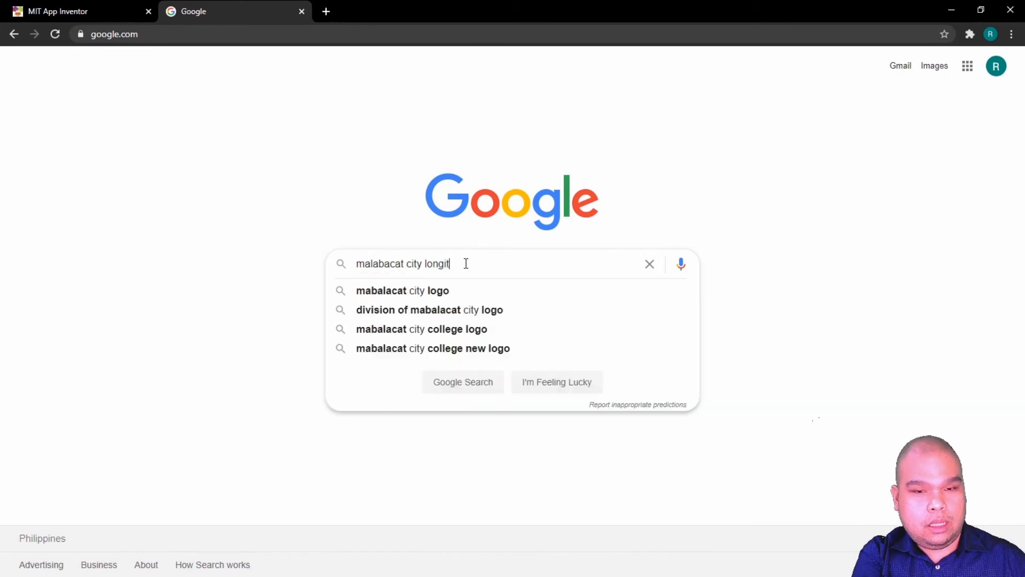
key("Down")
key("Down")
key("Return")
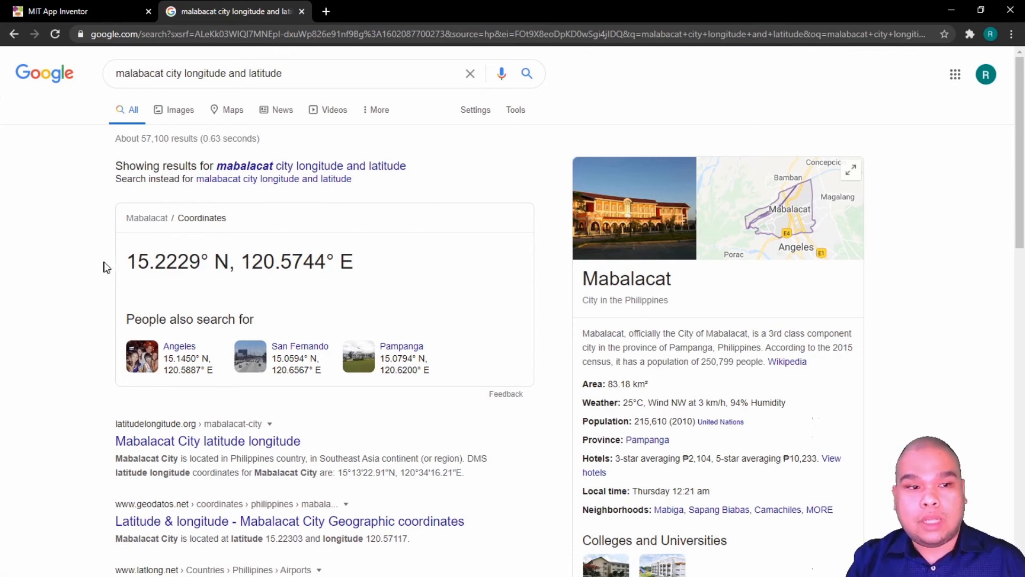
Step: Copy Mabalacat's latitude 15.2229 from the search result and replace the latitude in Map1's CenterFromString with it
left_click_drag(130, 261, 198, 253)
key("ctrl+c")
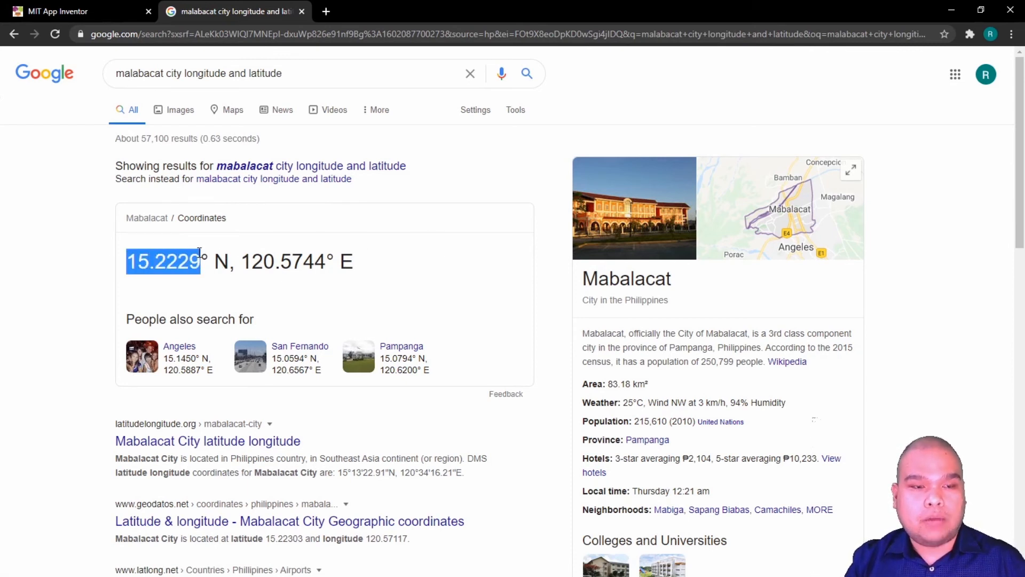
left_click(63, 8)
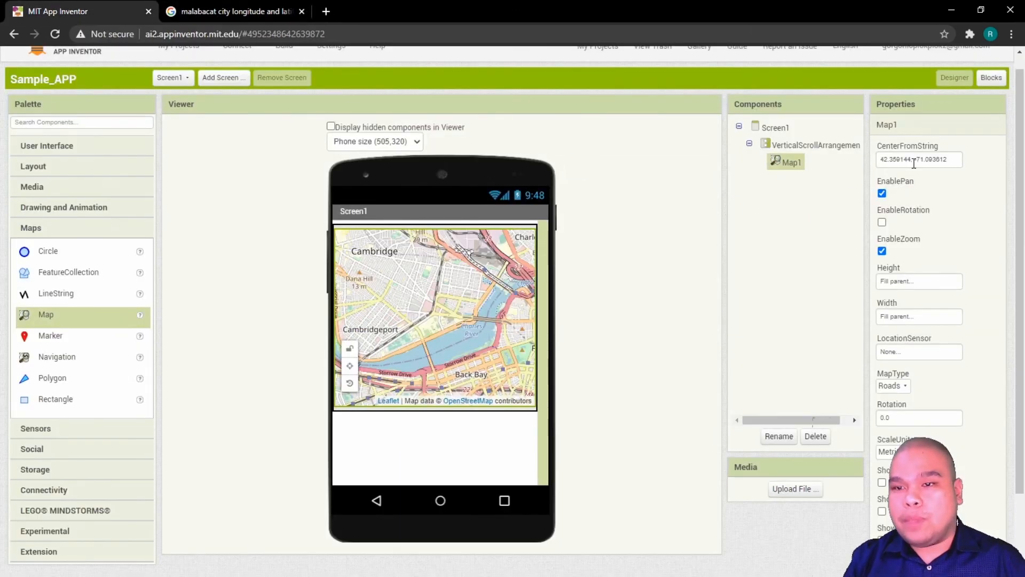
left_click_drag(912, 158, 896, 159)
key("ctrl+v")
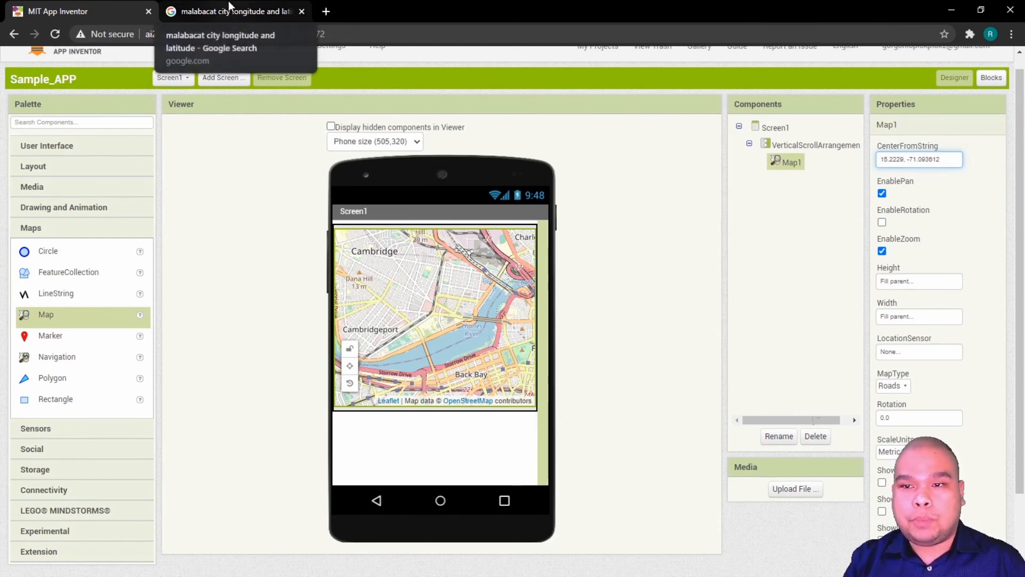
Step: Copy Mabalacat's longitude from the search result into Map1's CenterFromString, completing the value as 15.2229, 120.5742
left_click(228, 1)
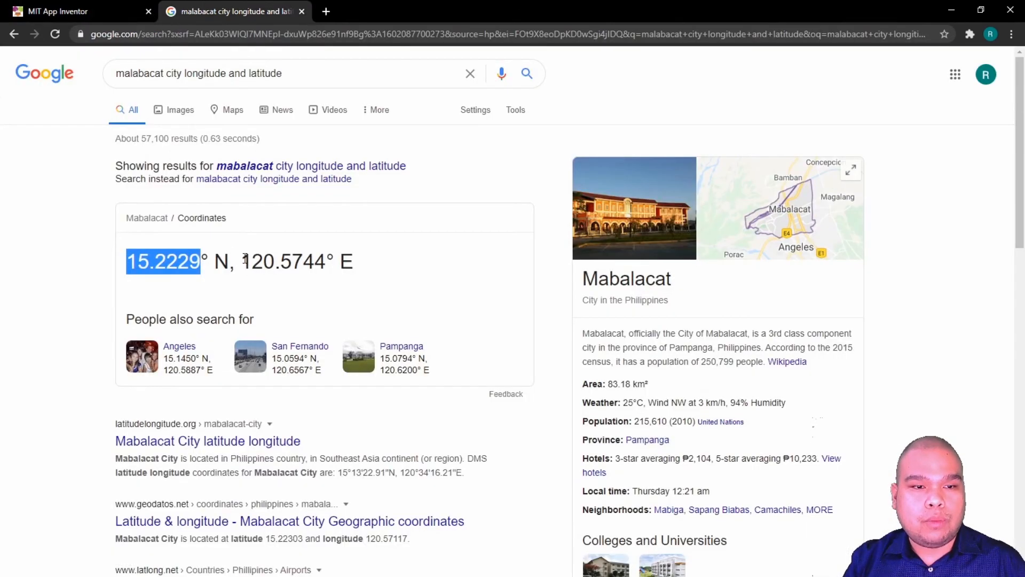
left_click_drag(243, 261, 329, 265)
key("ctrl+c")
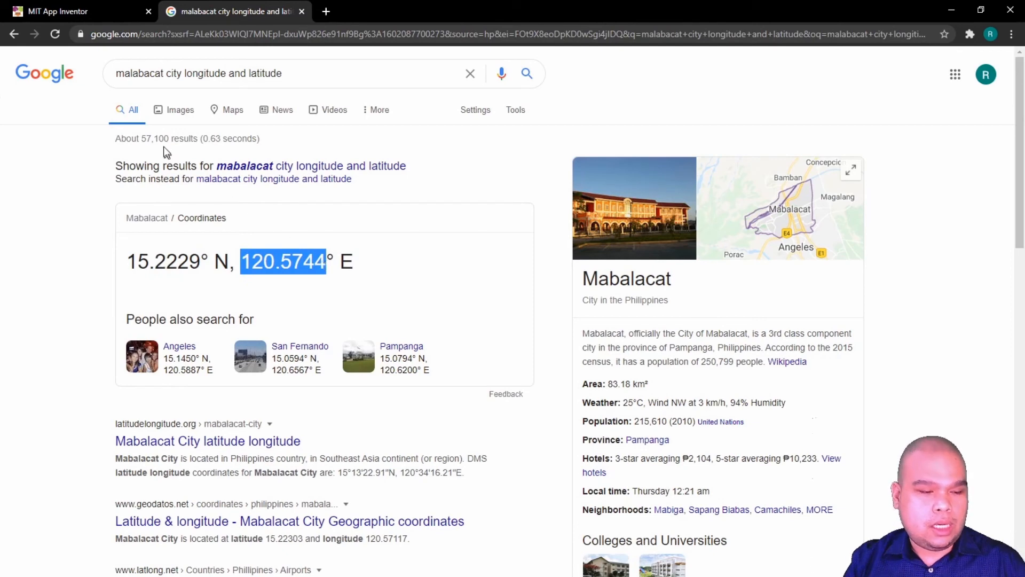
left_click(86, 7)
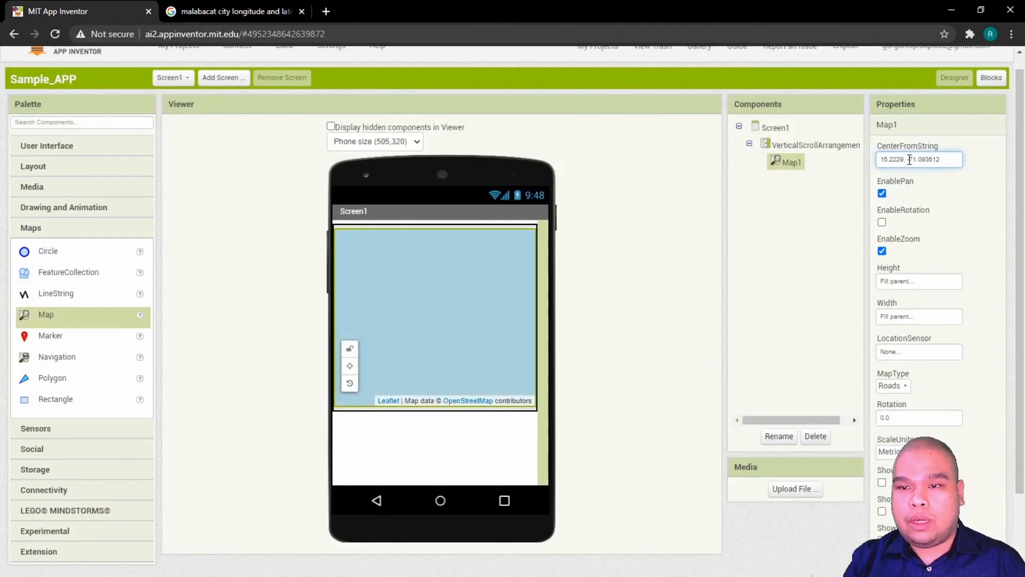
left_click_drag(909, 160, 938, 158)
key("ctrl+v")
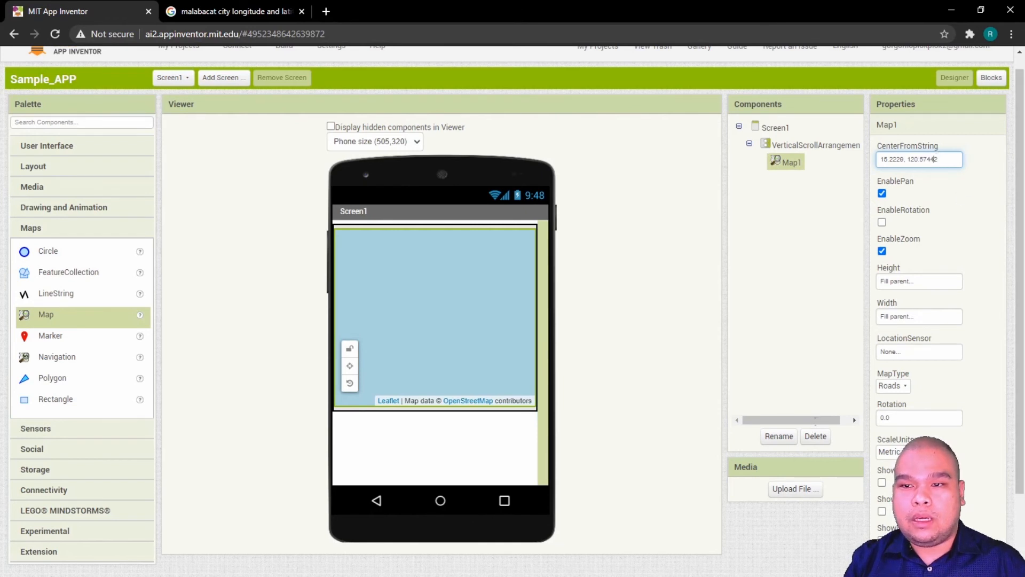
left_click(961, 246)
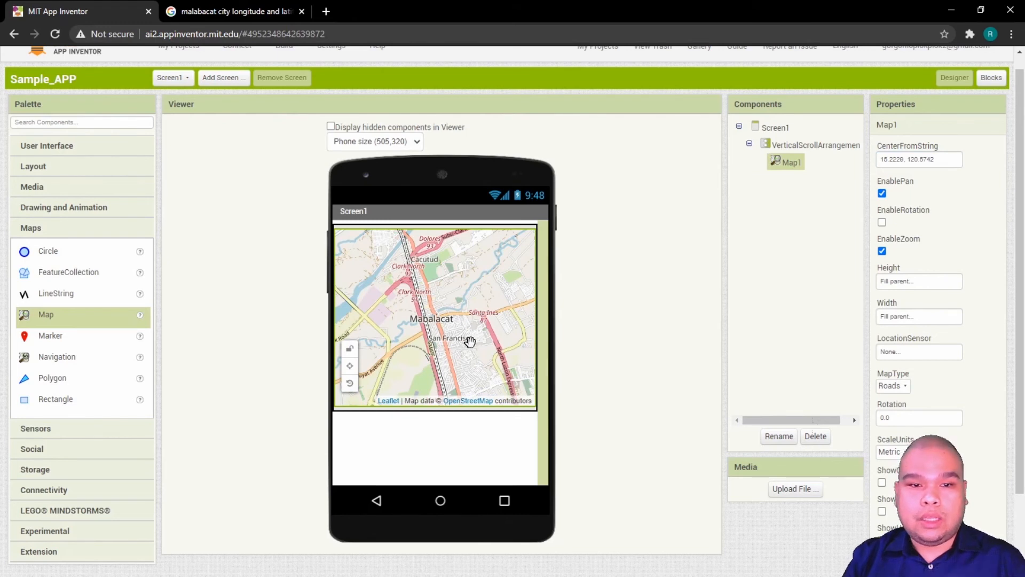
Step: Find Mabalacat College on Map1 and place a Marker on the open area just above the college's label
scroll(453, 324, "up", 1)
left_click_drag(432, 332, 462, 311)
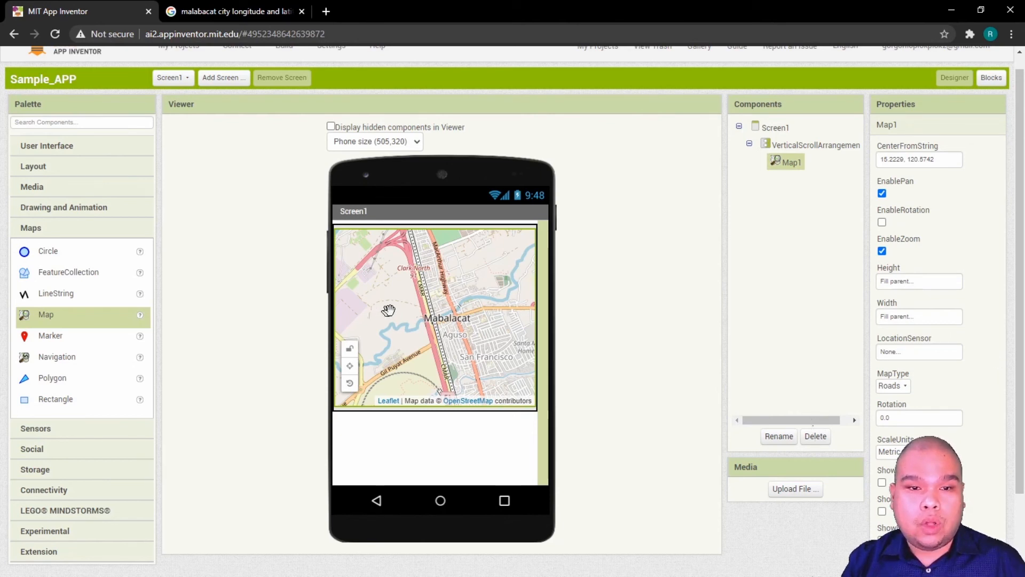
left_click_drag(416, 293, 442, 321)
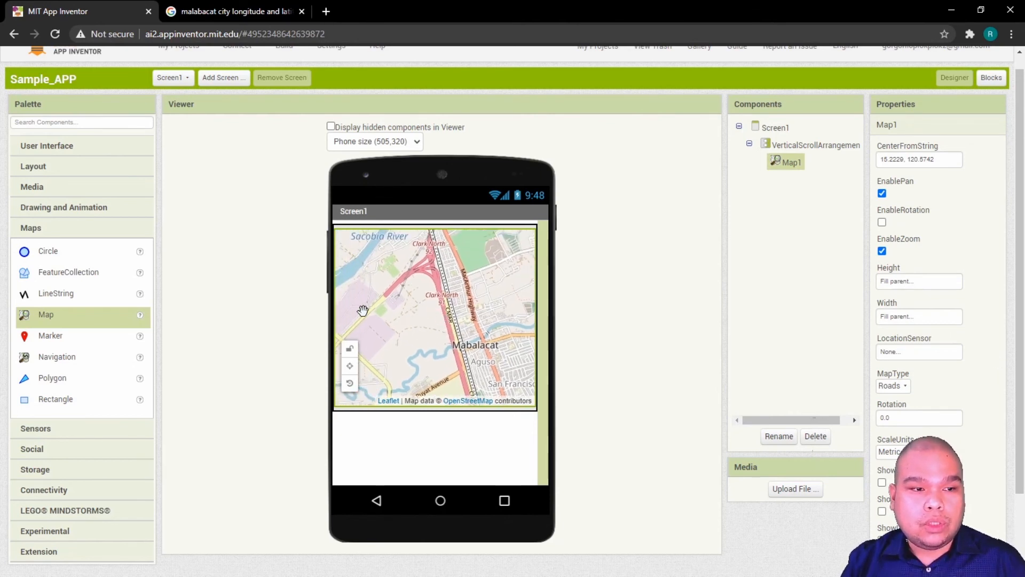
left_click(46, 338)
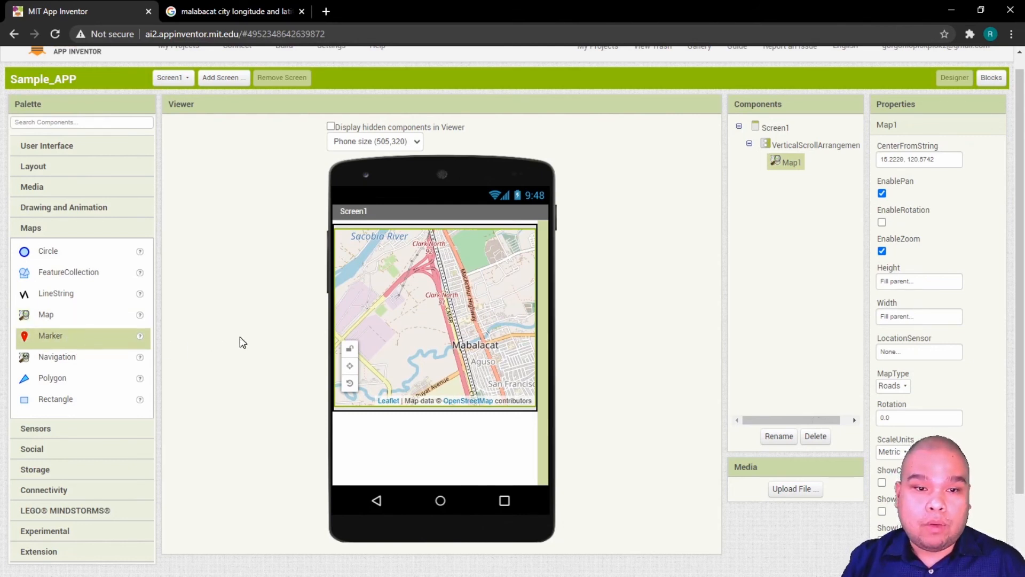
left_click_drag(501, 362, 478, 306)
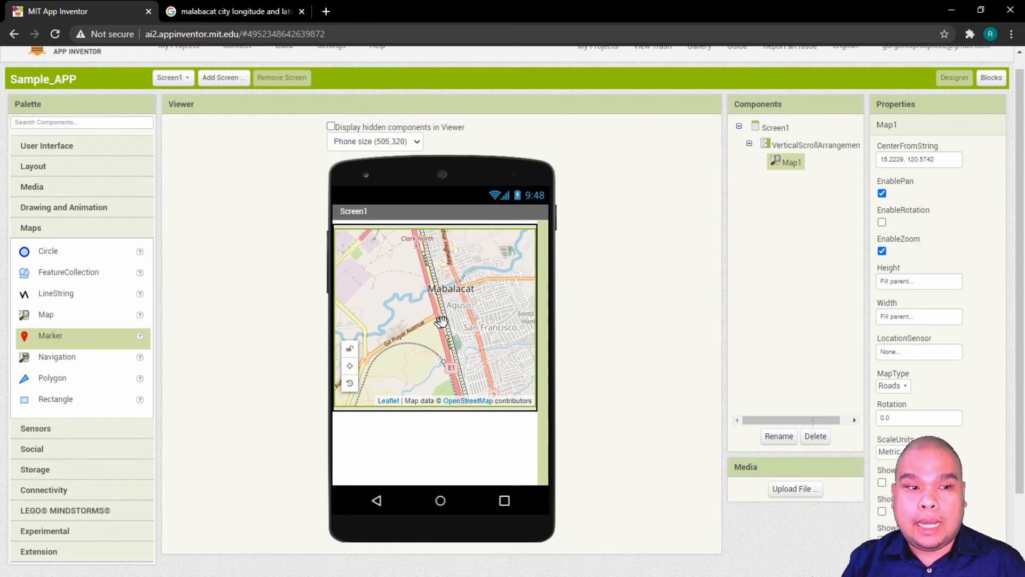
scroll(468, 304, "up", 4)
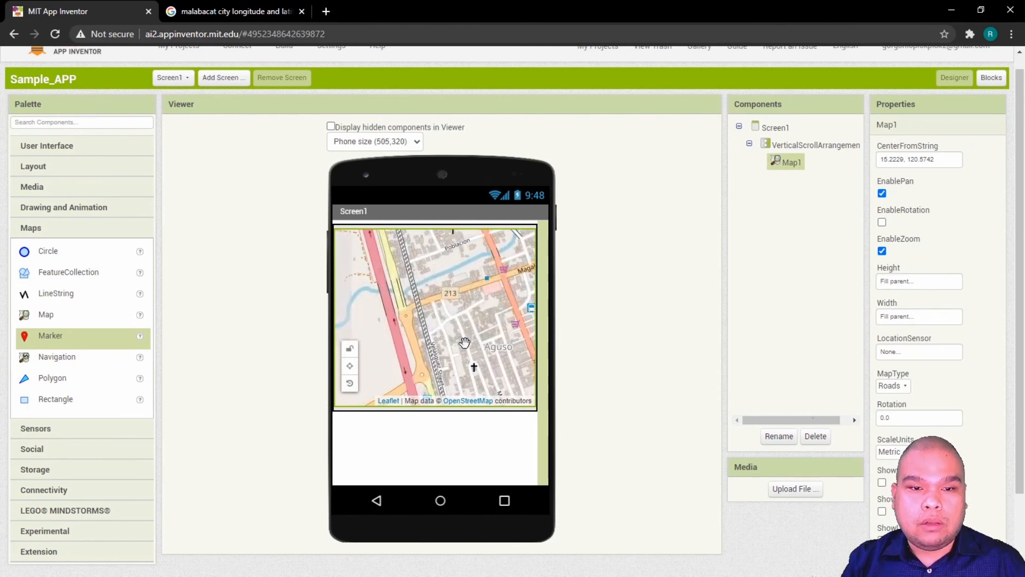
scroll(466, 328, "up", 2)
scroll(466, 328, "up", 2)
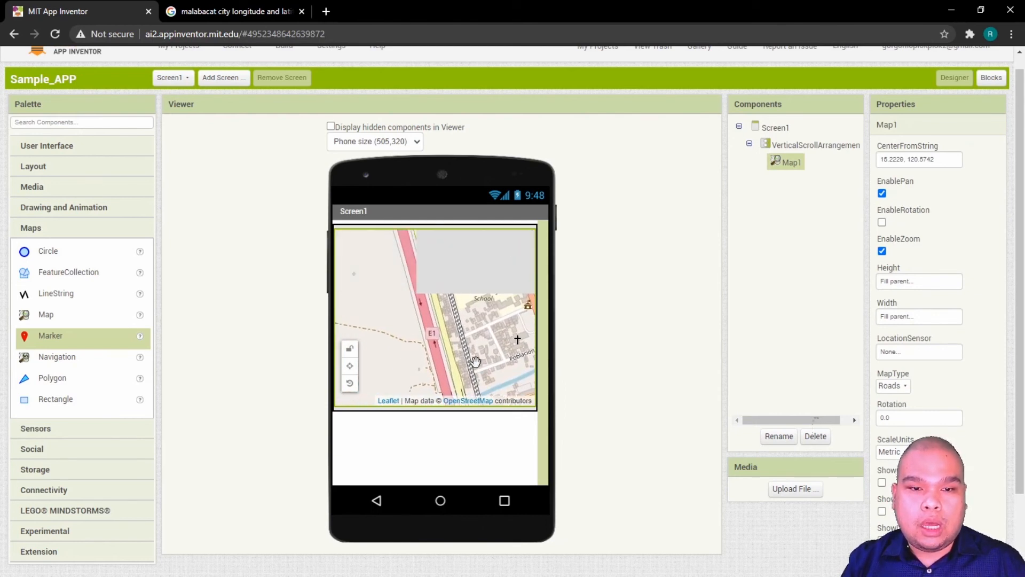
left_click_drag(449, 302, 462, 341)
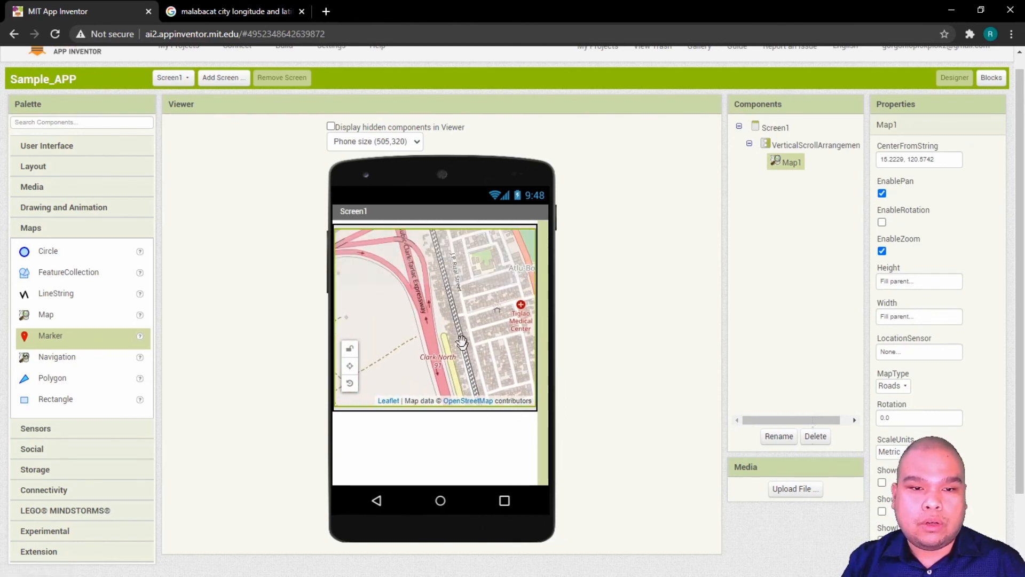
left_click_drag(443, 267, 475, 384)
left_click_drag(419, 288, 424, 319)
left_click_drag(421, 266, 446, 350)
scroll(446, 351, "up", 1)
left_click_drag(436, 286, 479, 313)
scroll(467, 317, "up", 1)
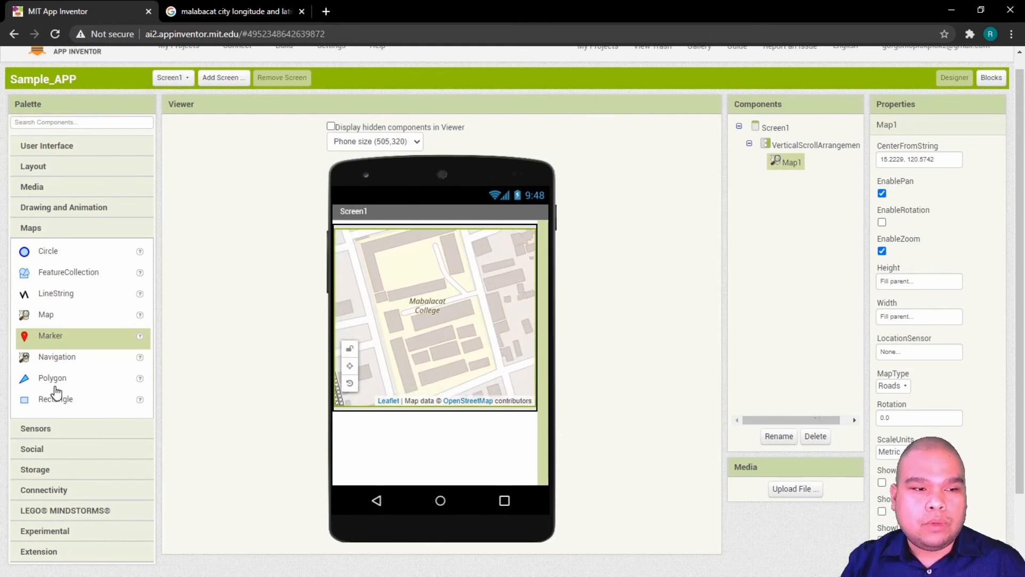
mouse_move(41, 343)
left_mouse_down()
mouse_move(386, 348)
mouse_move(455, 282)
mouse_move(428, 278)
left_mouse_up()
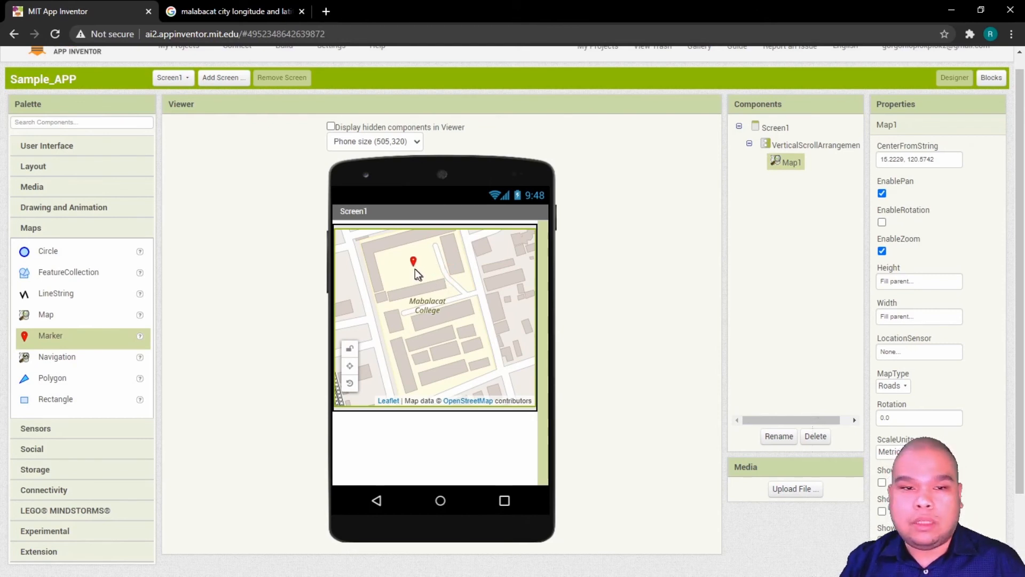
left_click_drag(411, 271, 410, 271)
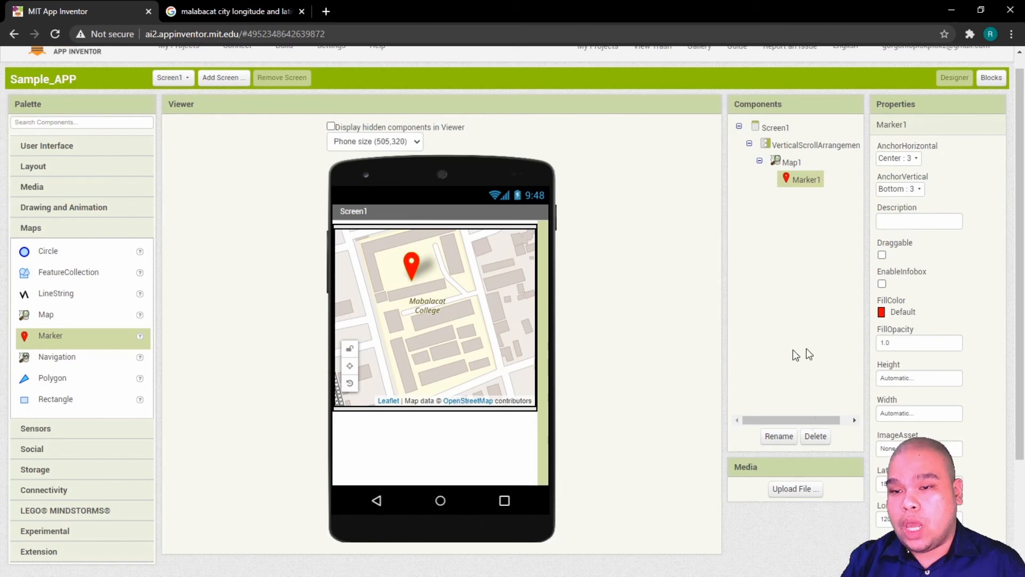
Step: Set the FillColor of Marker1 to Green
scroll(966, 353, "down", 3)
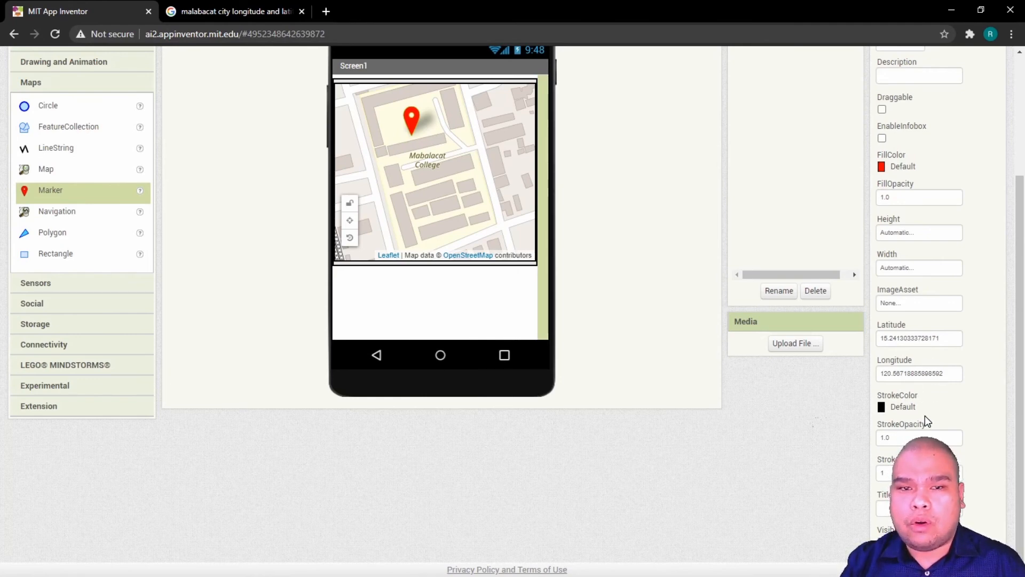
scroll(922, 422, "up", 2)
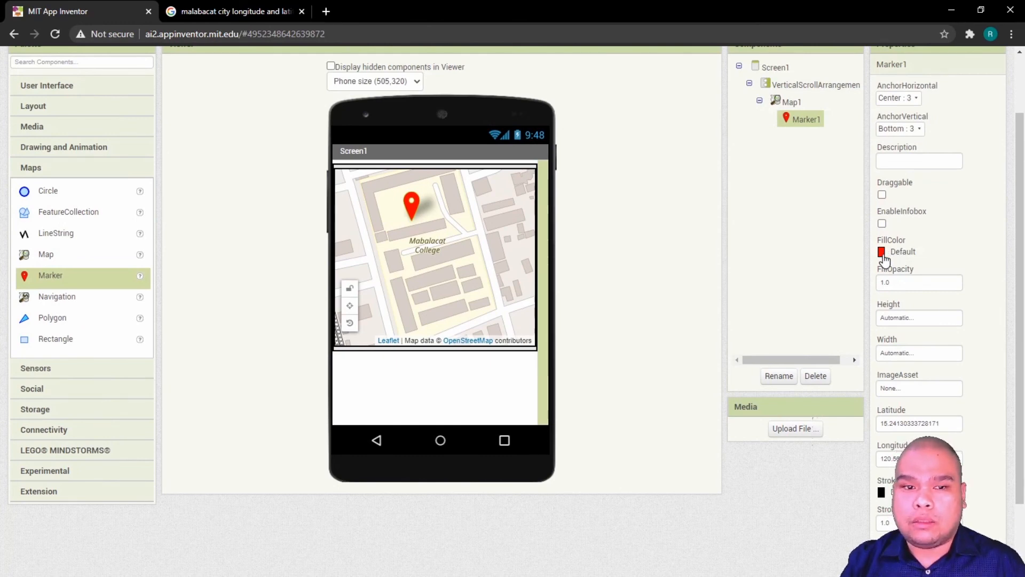
left_click(883, 255)
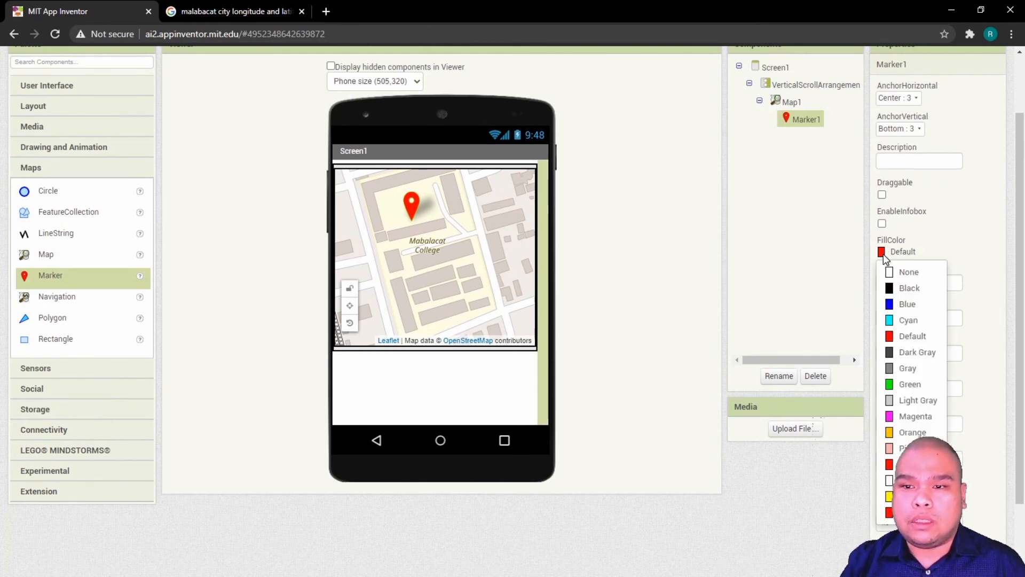
left_click(918, 385)
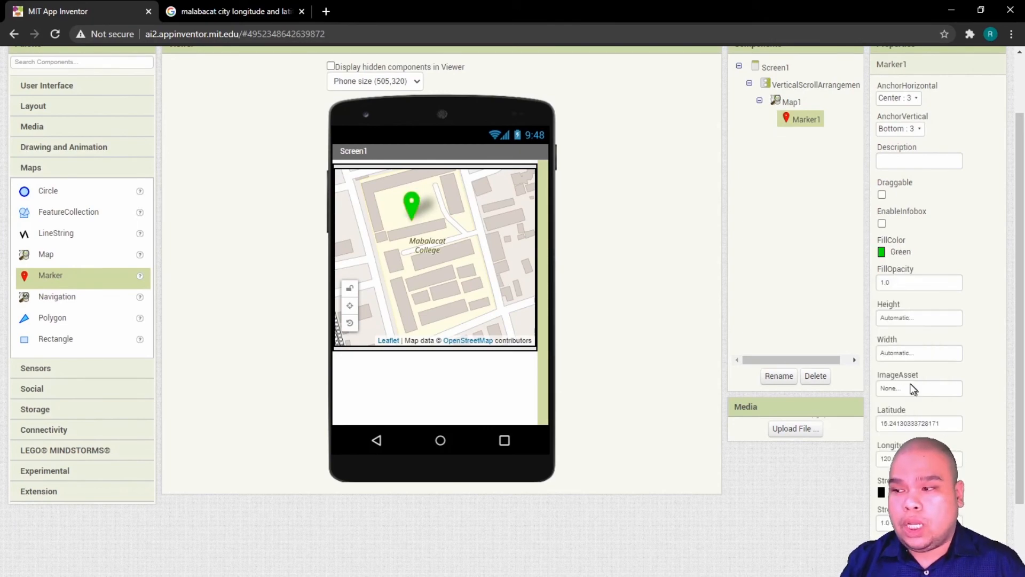